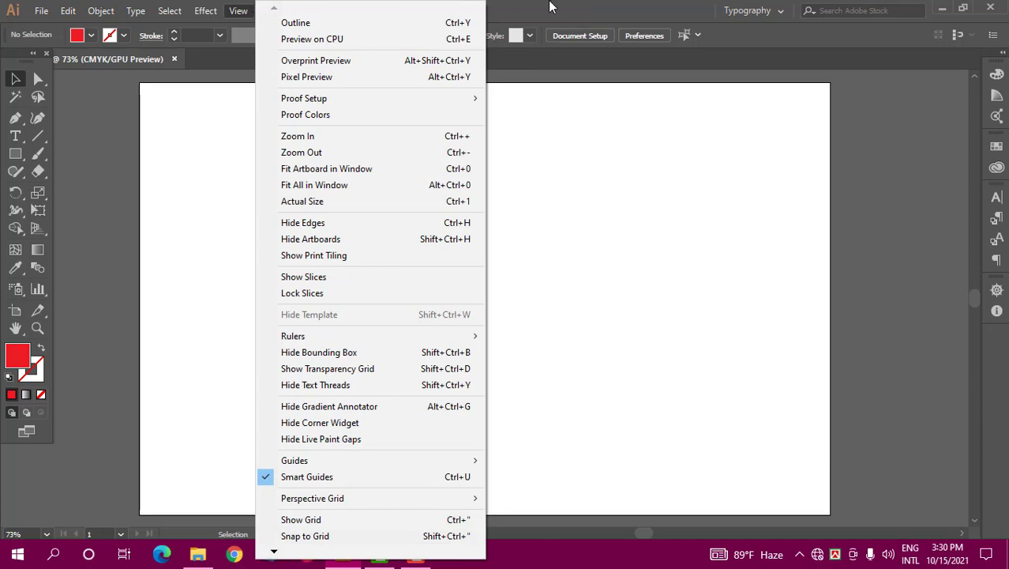
pyautogui.click(550, 6)
pyautogui.click(281, 12)
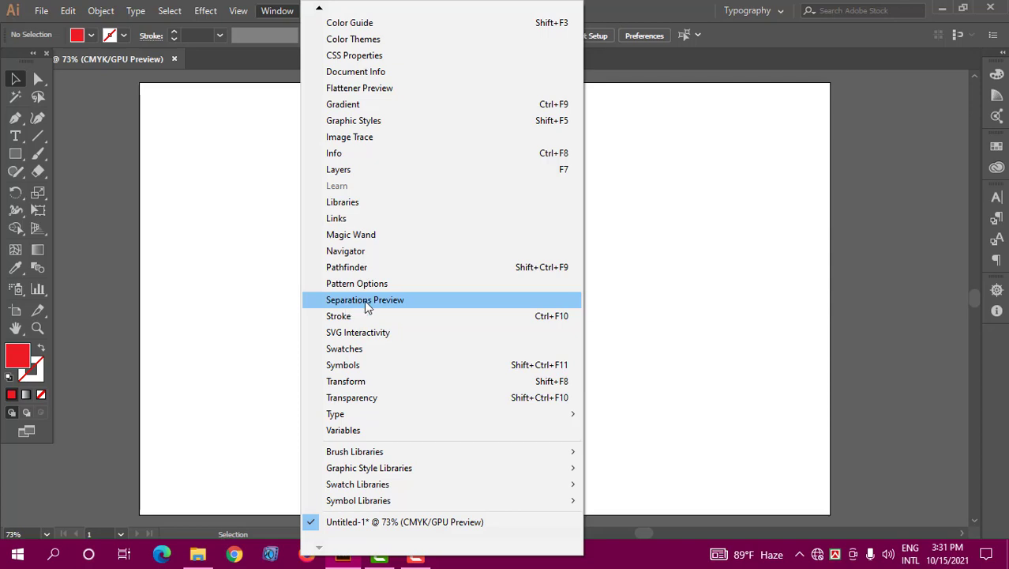
pyautogui.moveTo(101, 11)
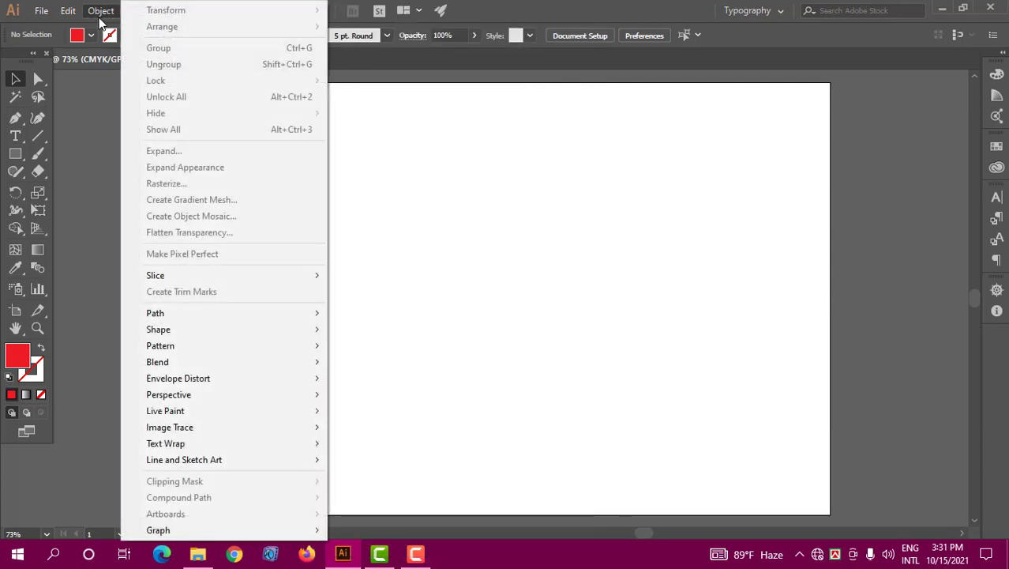
pyautogui.click(480, 7)
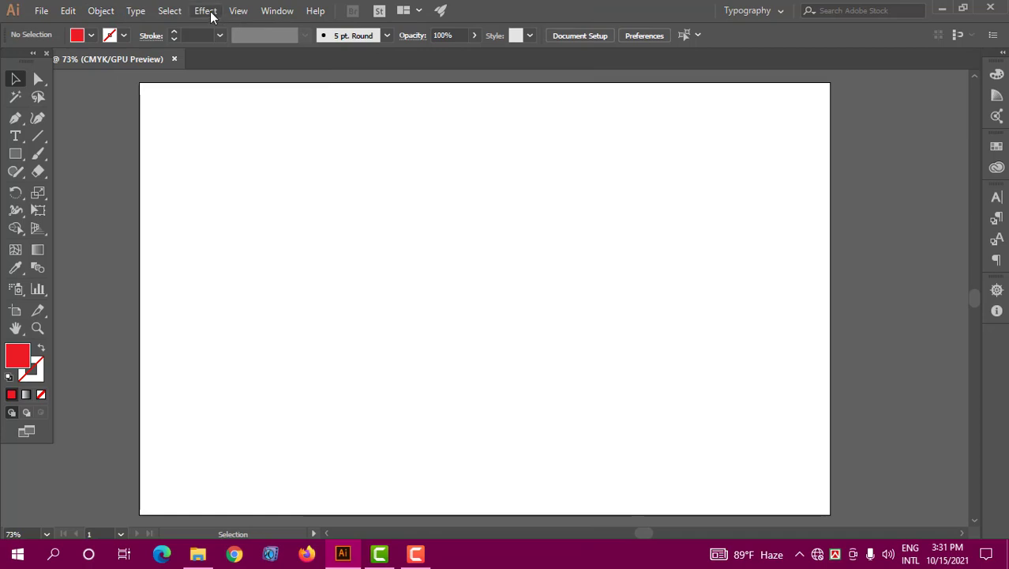
# Bring up the Stroke options and place them over the right half of the artboard
pyautogui.click(280, 11)
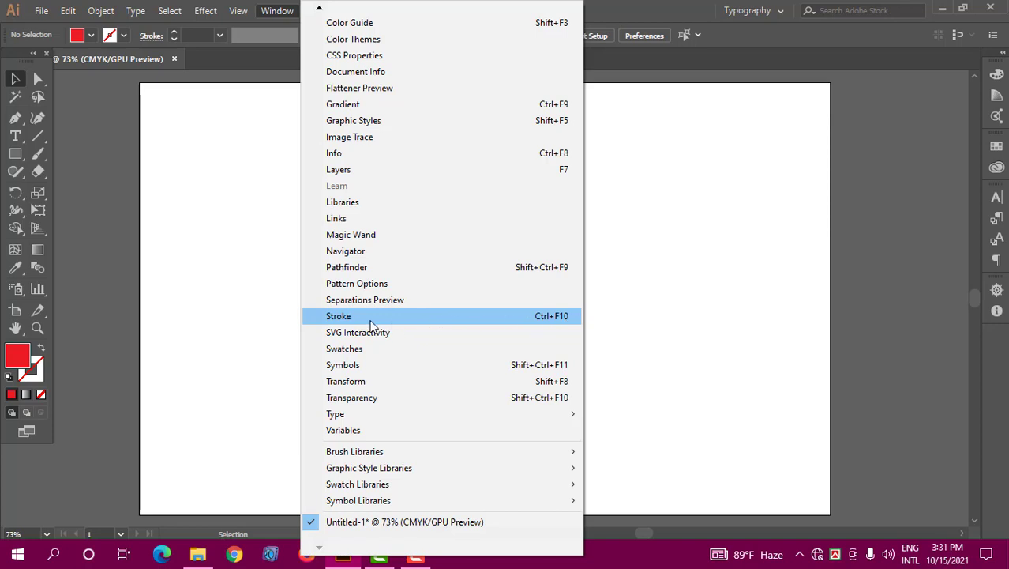
pyautogui.click(426, 318)
pyautogui.moveTo(569, 175)
pyautogui.mouseDown()
pyautogui.moveTo(634, 94)
pyautogui.moveTo(650, 128)
pyautogui.mouseUp()
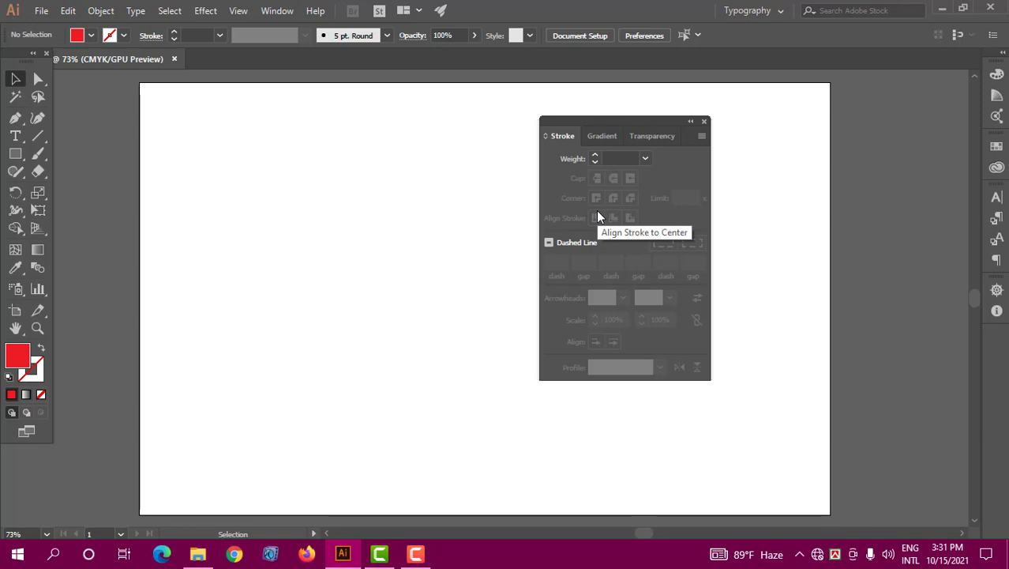
pyautogui.click(151, 36)
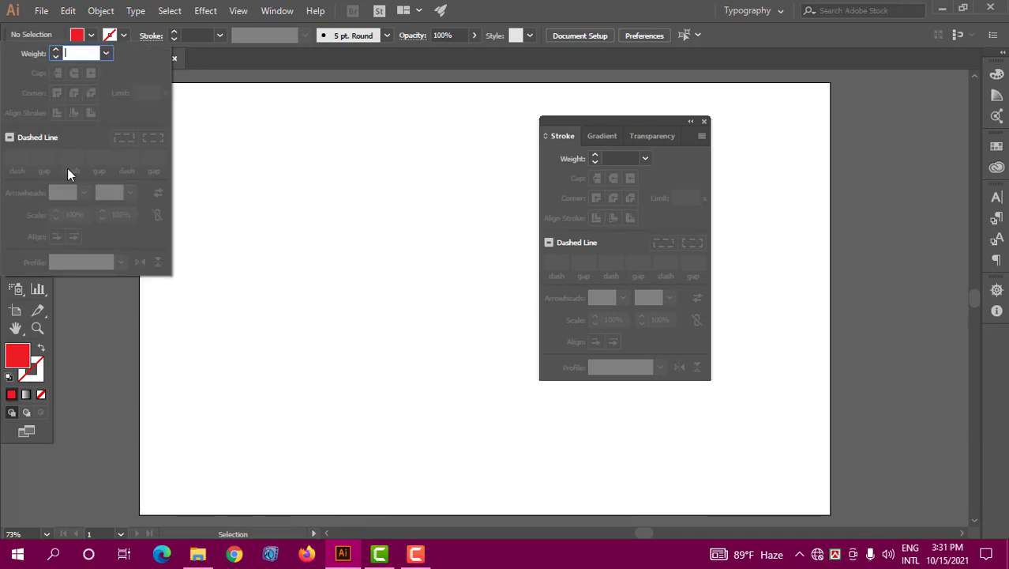
pyautogui.click(146, 38)
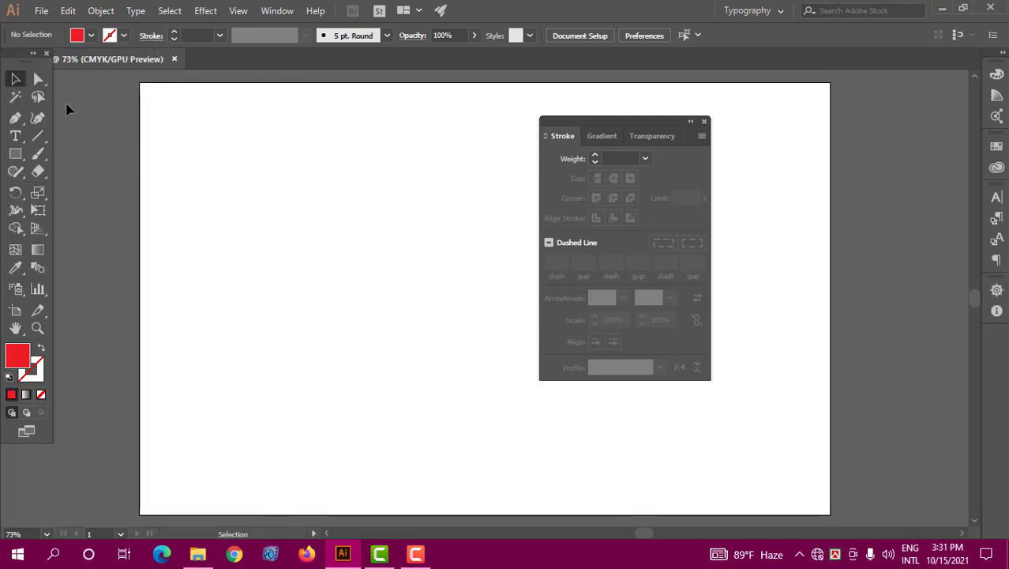
pyautogui.moveTo(605, 124)
pyautogui.mouseDown()
pyautogui.moveTo(513, 141)
pyautogui.moveTo(534, 135)
pyautogui.mouseUp()
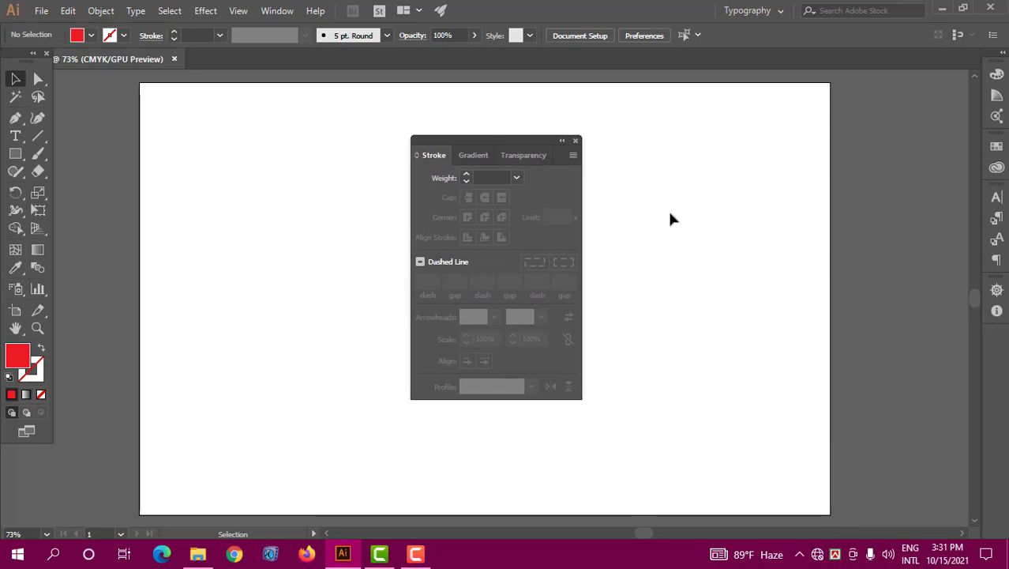
pyautogui.moveTo(529, 141); pyautogui.dragTo(597, 125)
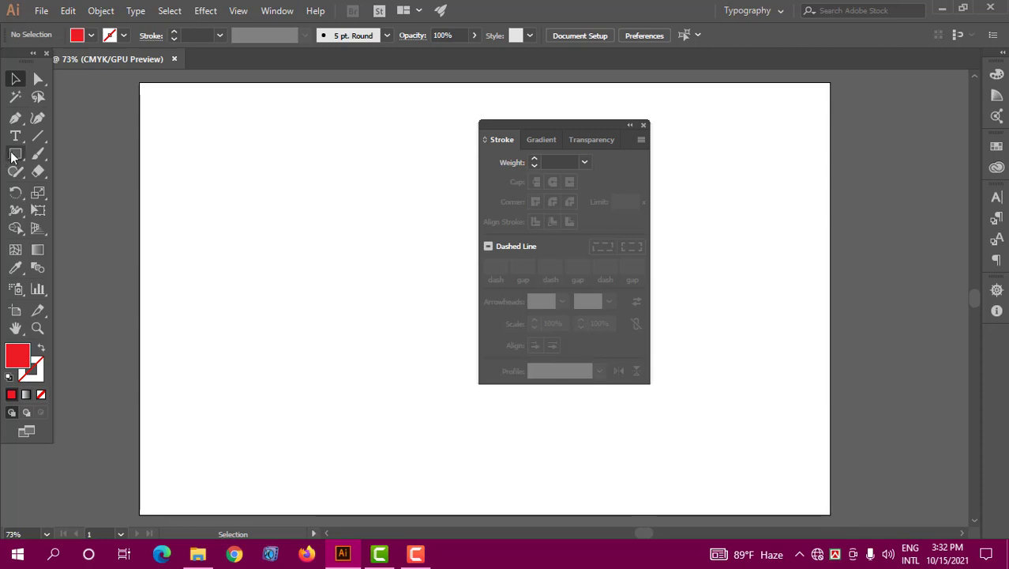
# Draw a red-filled square in the upper-left area of the artboard and shift it slightly down and to the left
pyautogui.moveTo(15, 153); pyautogui.dragTo(79, 155)
pyautogui.moveTo(232, 124); pyautogui.dragTo(395, 282)
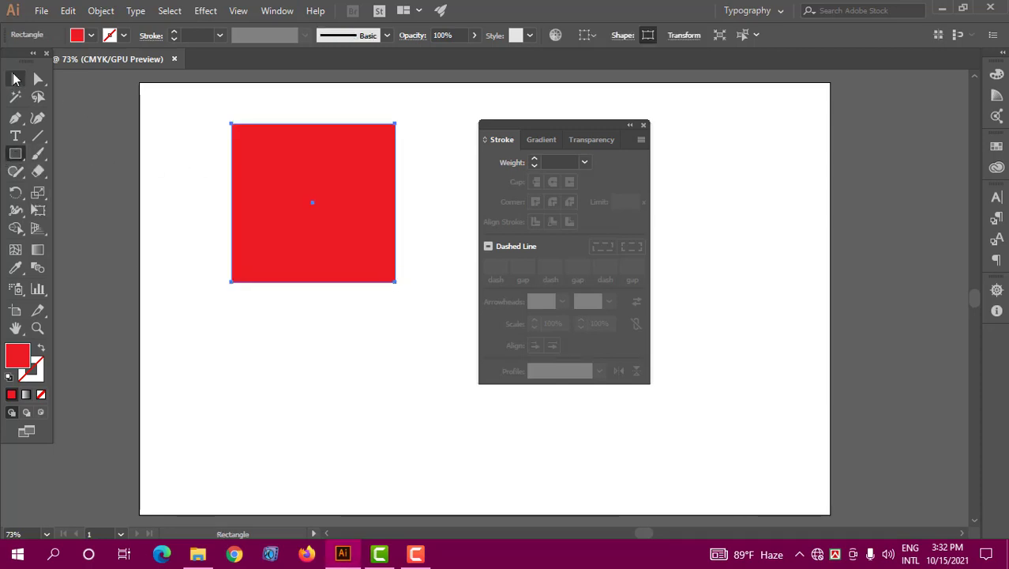
pyautogui.click(13, 81)
pyautogui.moveTo(296, 151); pyautogui.dragTo(264, 172)
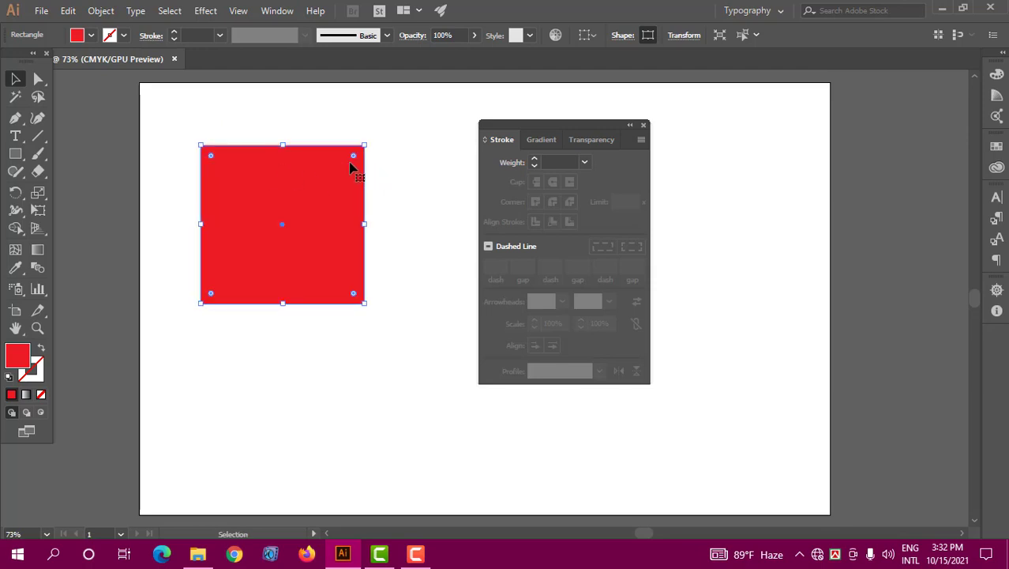
# Change the square to no fill with a red outline and set its stroke weight to 37 pt
pyautogui.click(41, 394)
pyautogui.click(12, 394)
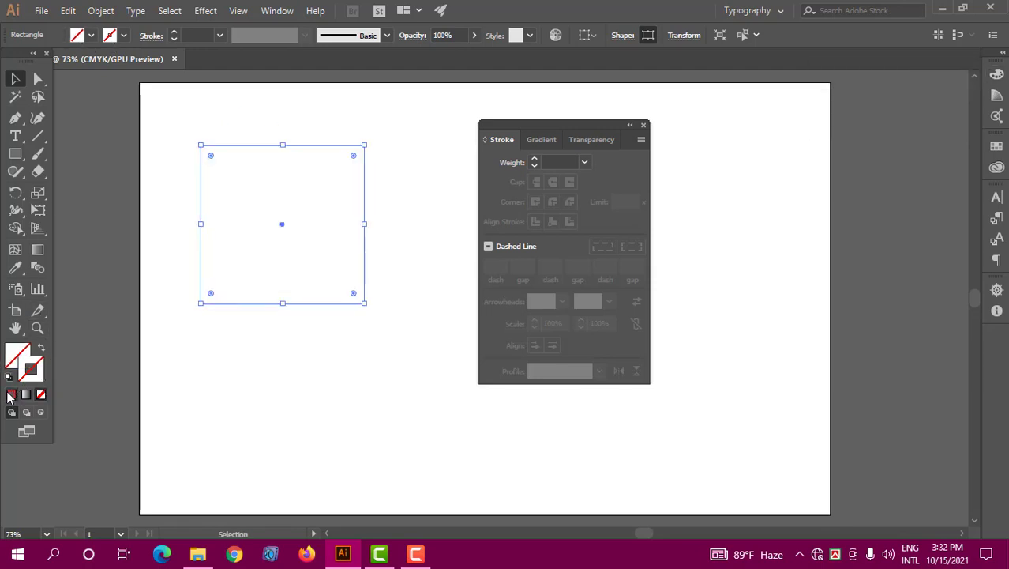
pyautogui.click(175, 31)
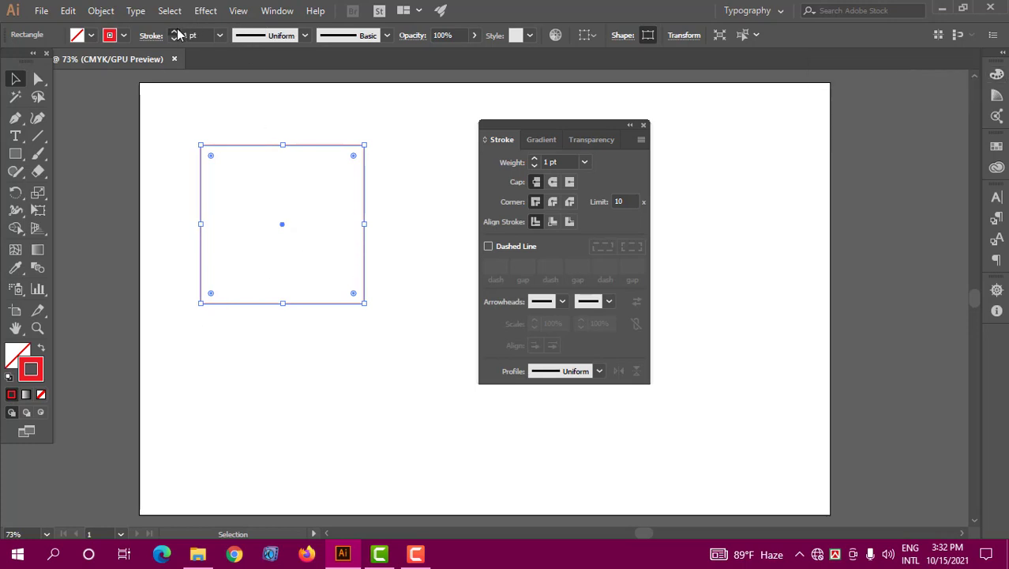
pyautogui.click(175, 32)
pyautogui.click(175, 32)
pyautogui.click(174, 32)
pyautogui.click(174, 32)
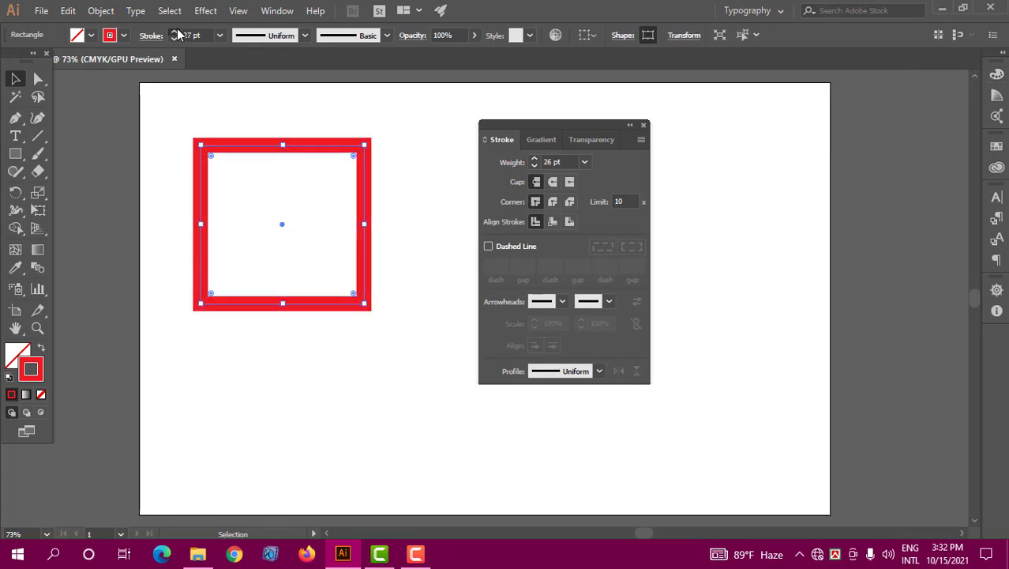
pyautogui.click(174, 32)
pyautogui.click(174, 31)
pyautogui.click(409, 164)
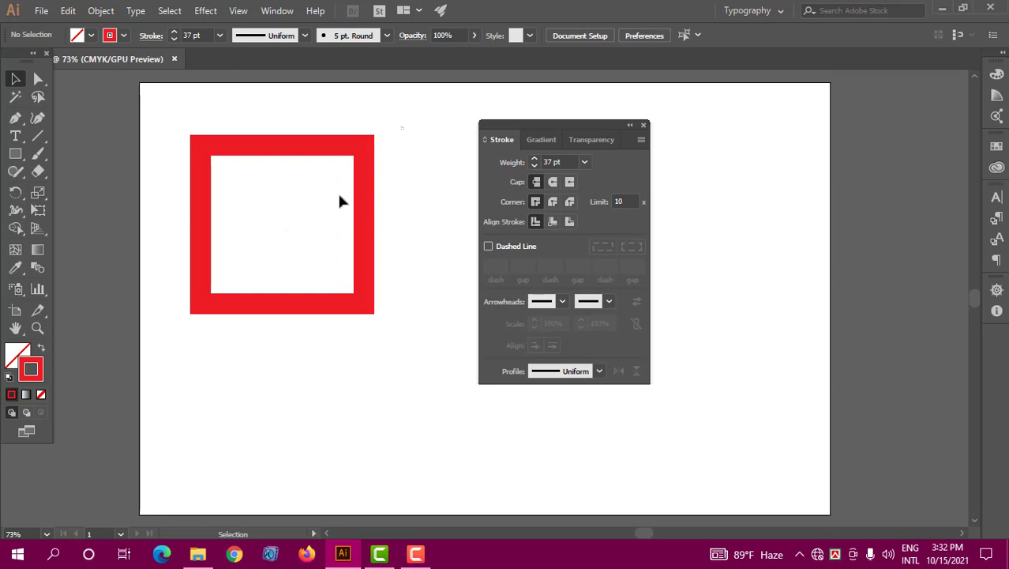
# Move the square closer to the artboard's left edge and shift the Stroke options farther right to free the middle
pyautogui.click(289, 260)
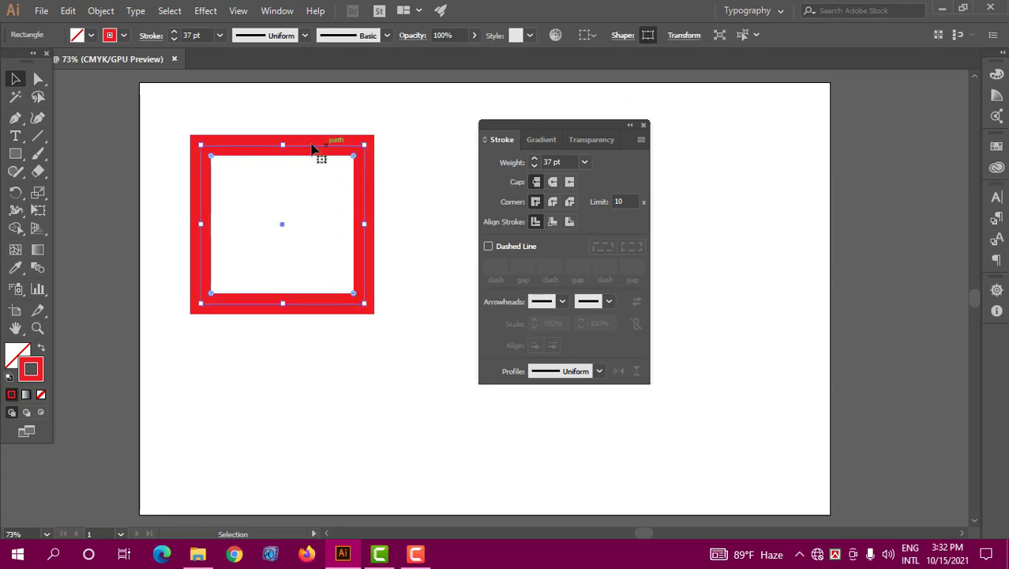
pyautogui.moveTo(312, 148); pyautogui.dragTo(288, 148)
pyautogui.moveTo(542, 118); pyautogui.dragTo(622, 116)
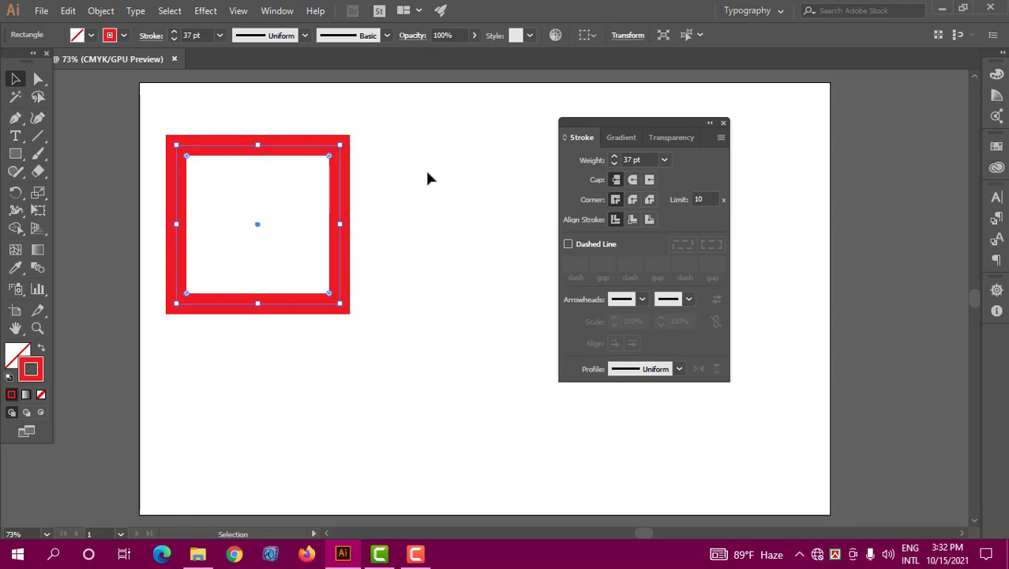
pyautogui.moveTo(658, 117); pyautogui.dragTo(691, 105)
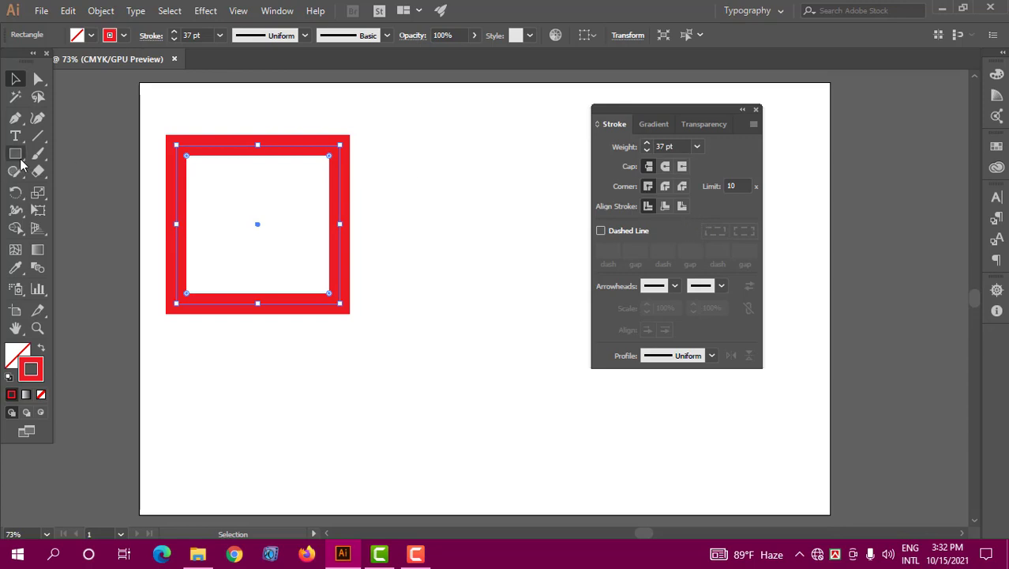
# Draw a circle about 285 pt in diameter below the square and nudge it up inside the artboard
pyautogui.moveTo(15, 154); pyautogui.dragTo(57, 189)
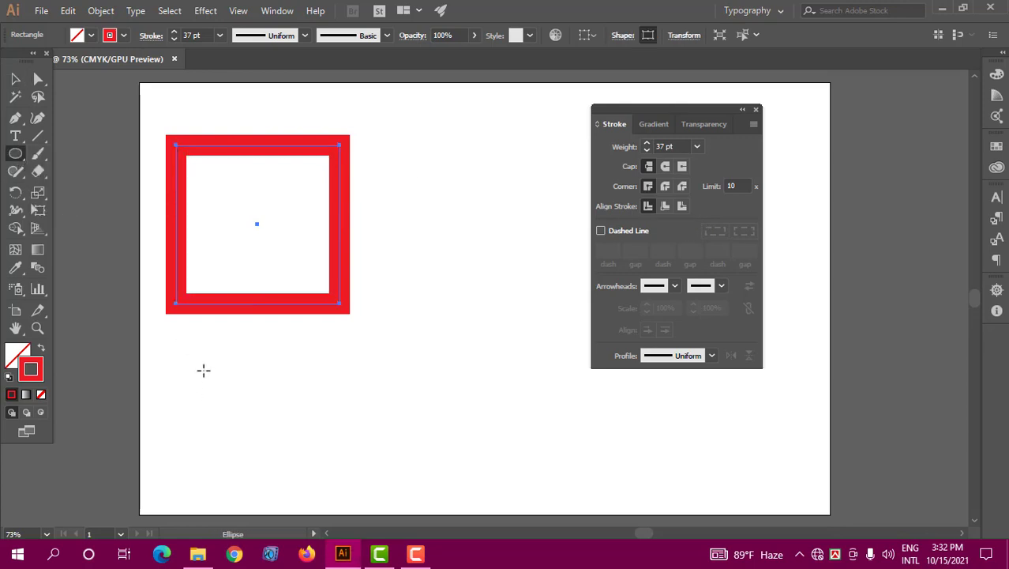
pyautogui.moveTo(189, 361)
pyautogui.mouseDown()
pyautogui.moveTo(349, 482)
pyautogui.moveTo(342, 513)
pyautogui.mouseUp()
pyautogui.press('v')
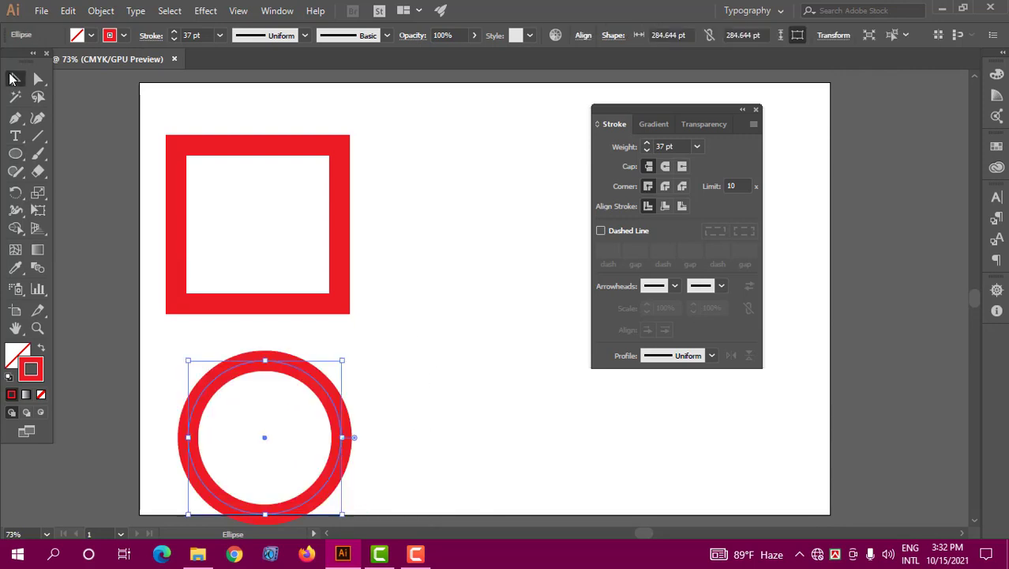
pyautogui.moveTo(300, 366); pyautogui.dragTo(300, 345)
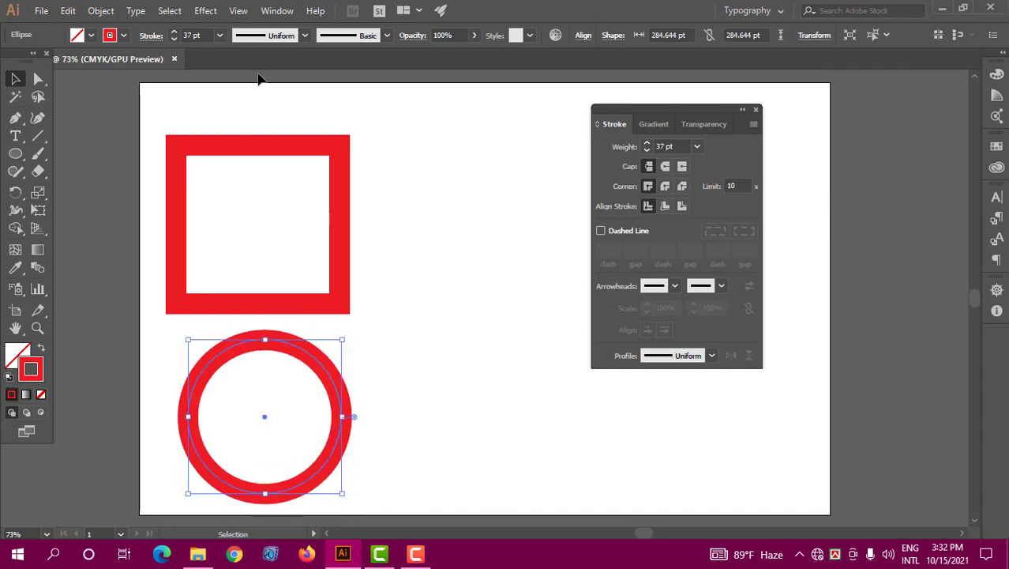
# Reduce the circle's stroke weight to 9 pt and deselect it
pyautogui.click(173, 39)
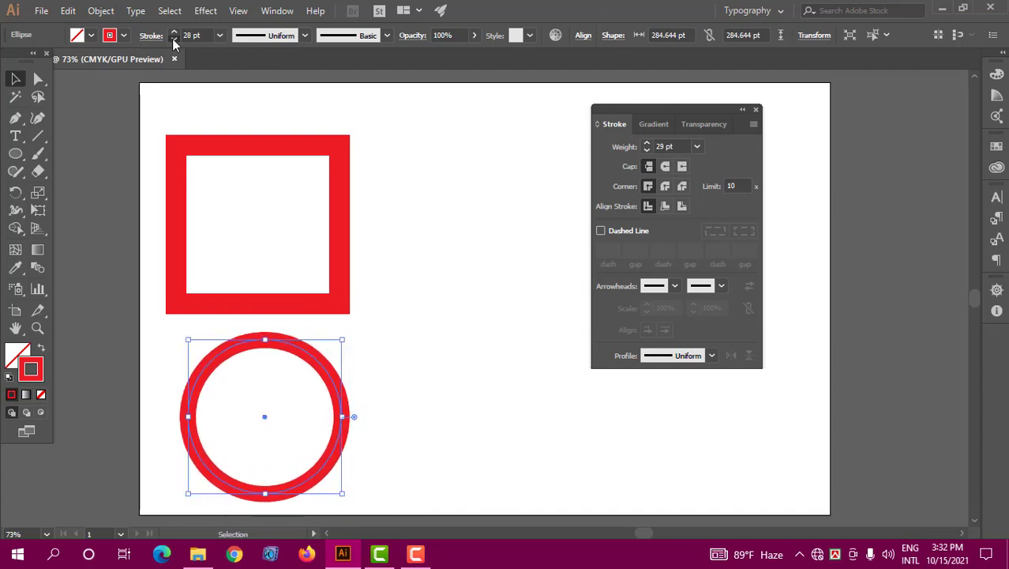
pyautogui.click(174, 39)
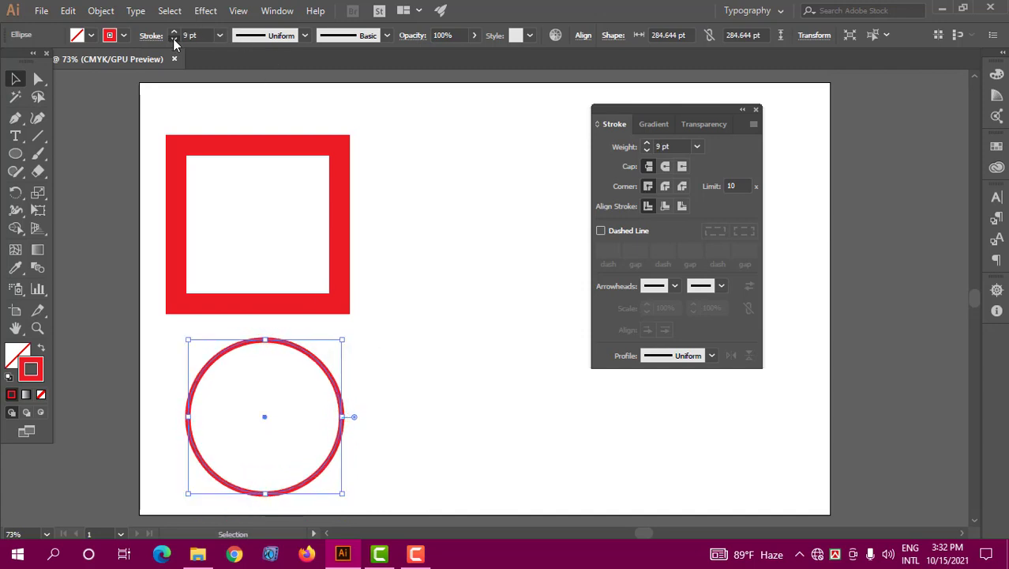
pyautogui.click(459, 222)
# Set the square's stroke weight to 44 pt and move the square up near the artboard's top edge
pyautogui.moveTo(417, 148)
pyautogui.mouseDown()
pyautogui.moveTo(306, 242)
pyautogui.moveTo(338, 247)
pyautogui.mouseUp()
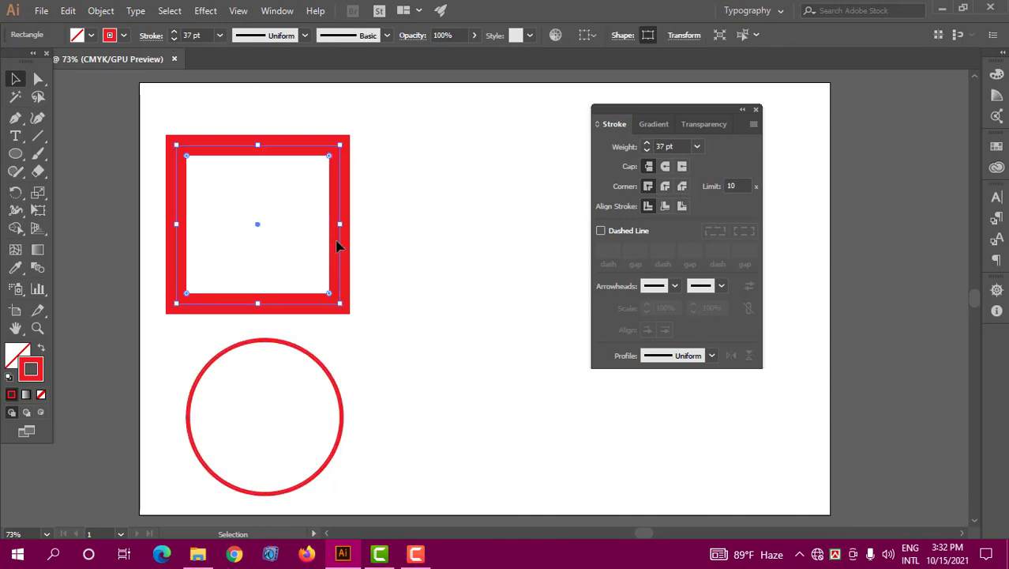
pyautogui.click(648, 143)
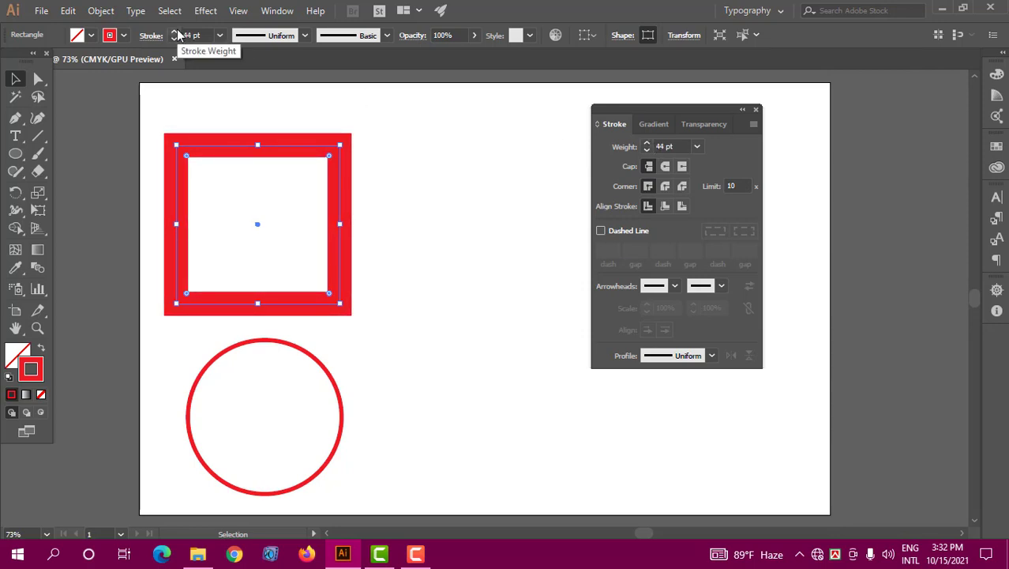
pyautogui.click(222, 37)
pyautogui.click(222, 38)
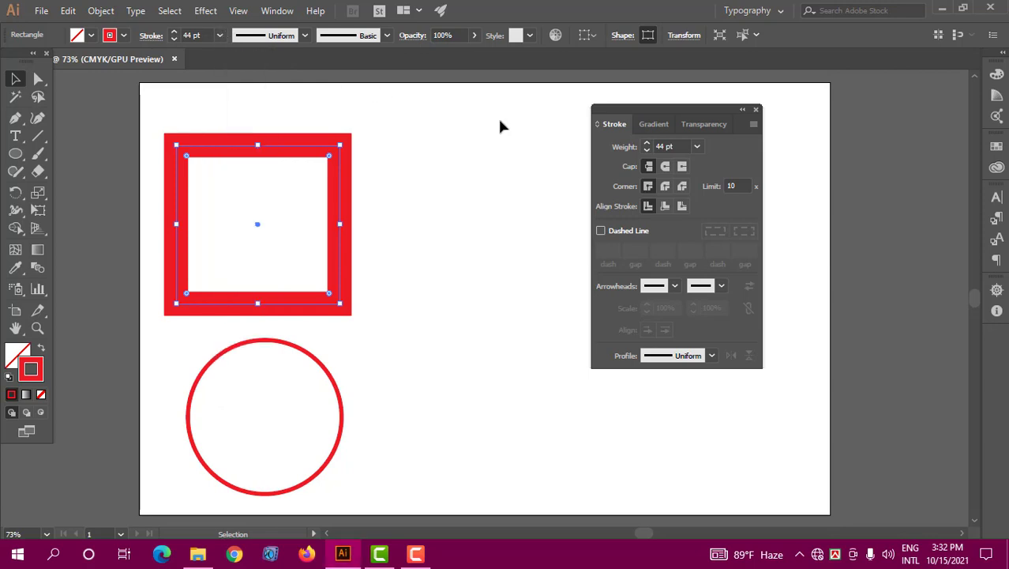
pyautogui.click(698, 147)
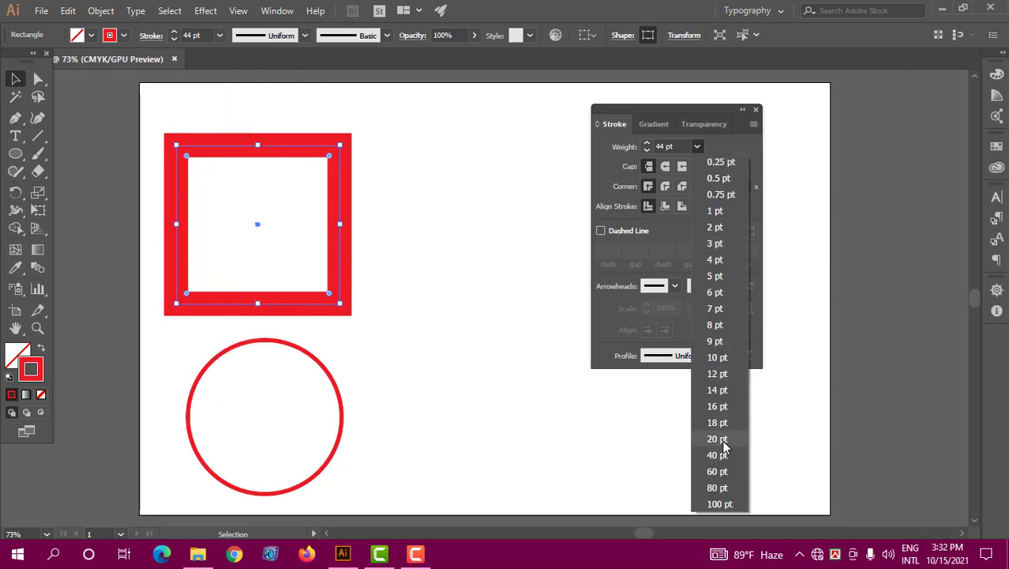
pyautogui.click(698, 148)
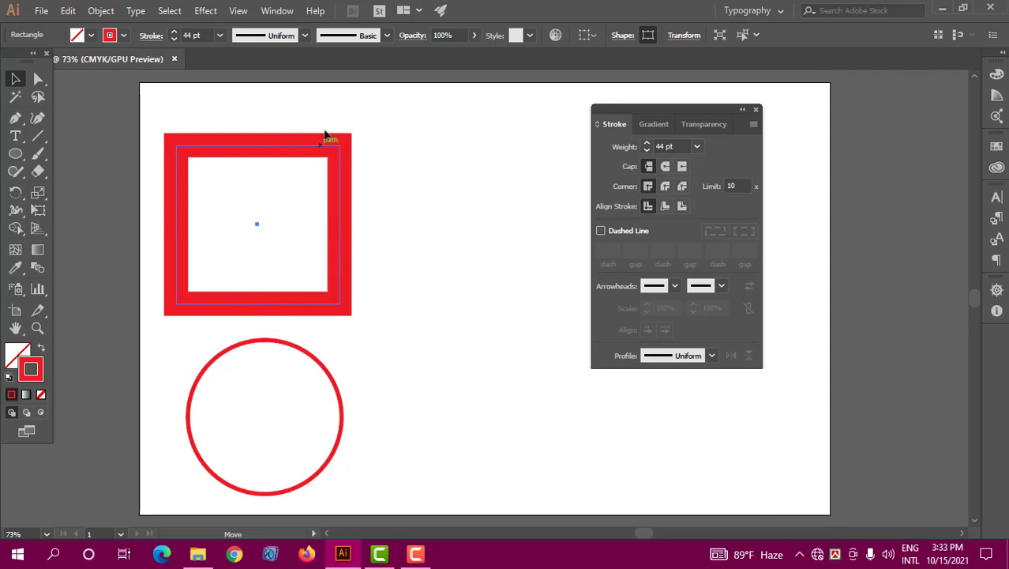
pyautogui.moveTo(325, 134); pyautogui.dragTo(337, 98)
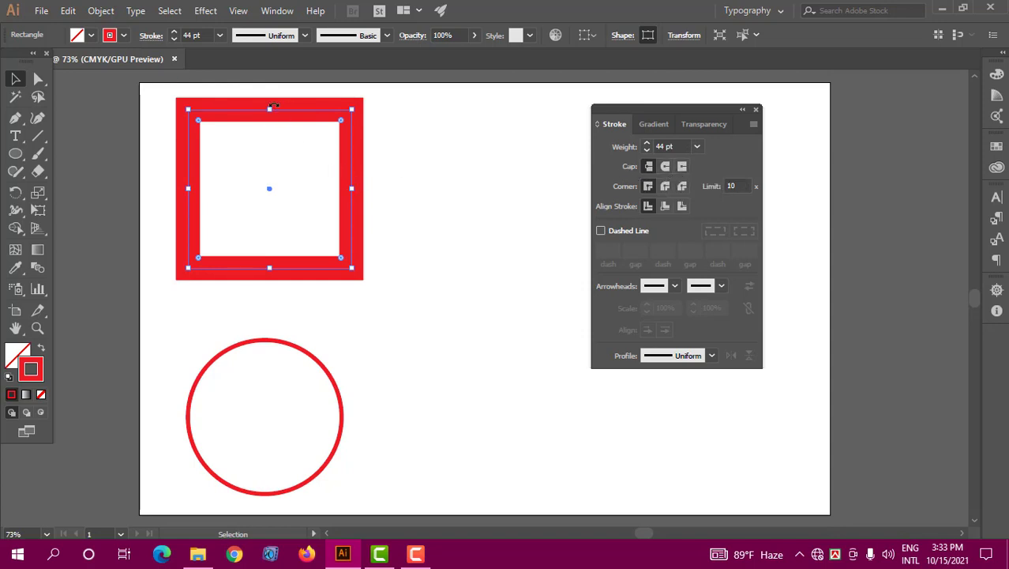
pyautogui.click(398, 109)
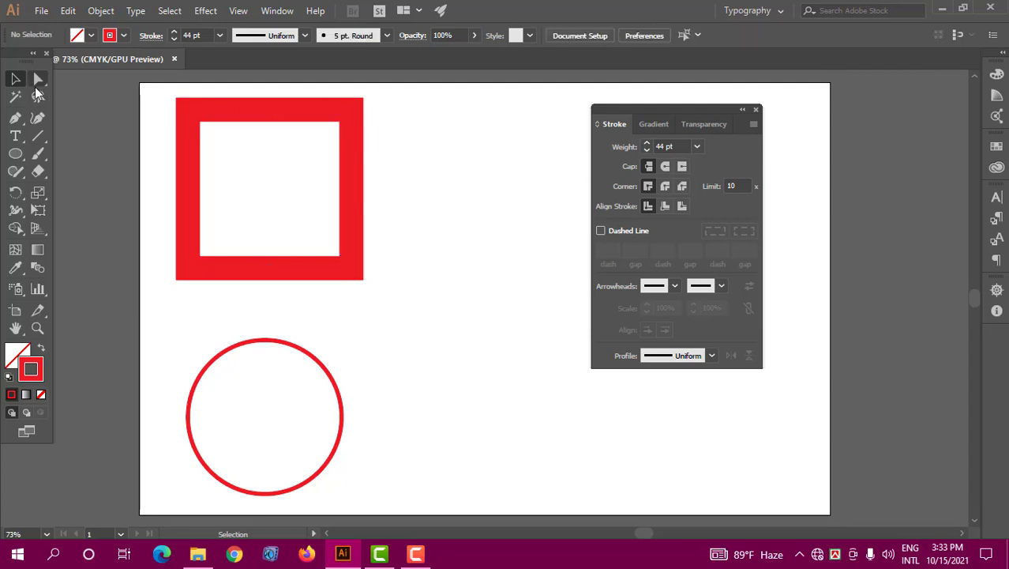
# Draw an open L-shaped path about 180 pt wide with the Pen tool, to the right of the square, and select it
pyautogui.moveTo(15, 118); pyautogui.dragTo(52, 123)
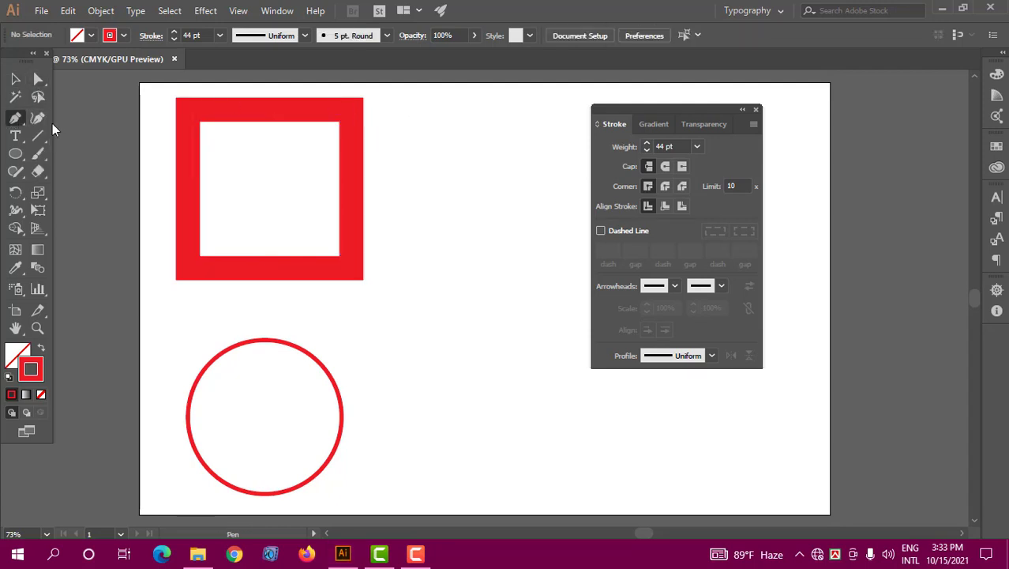
pyautogui.click(441, 109)
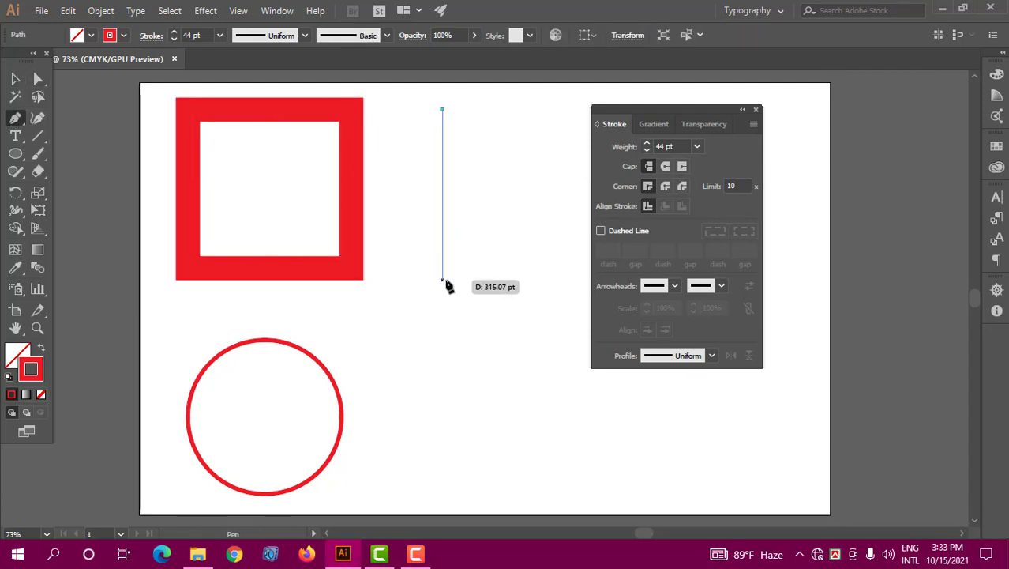
pyautogui.click(442, 274)
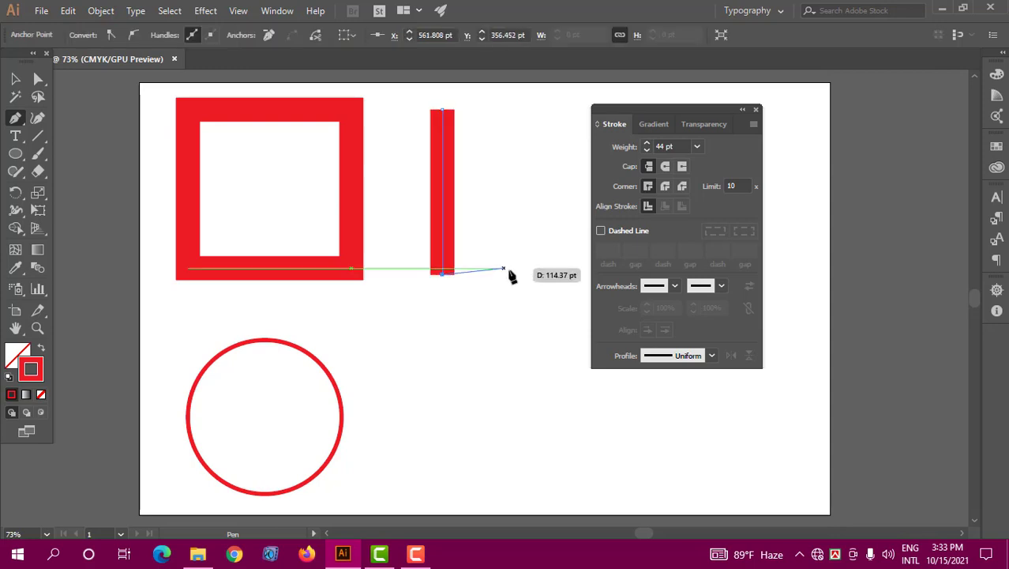
pyautogui.click(540, 275)
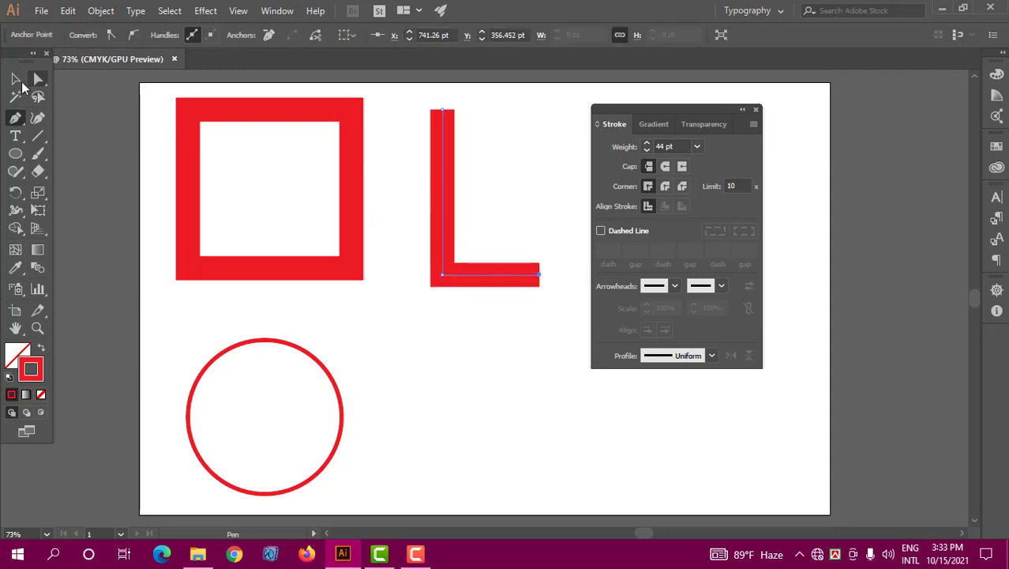
pyautogui.click(16, 80)
pyautogui.moveTo(511, 144)
pyautogui.mouseDown()
pyautogui.moveTo(500, 203)
pyautogui.moveTo(406, 221)
pyautogui.mouseUp()
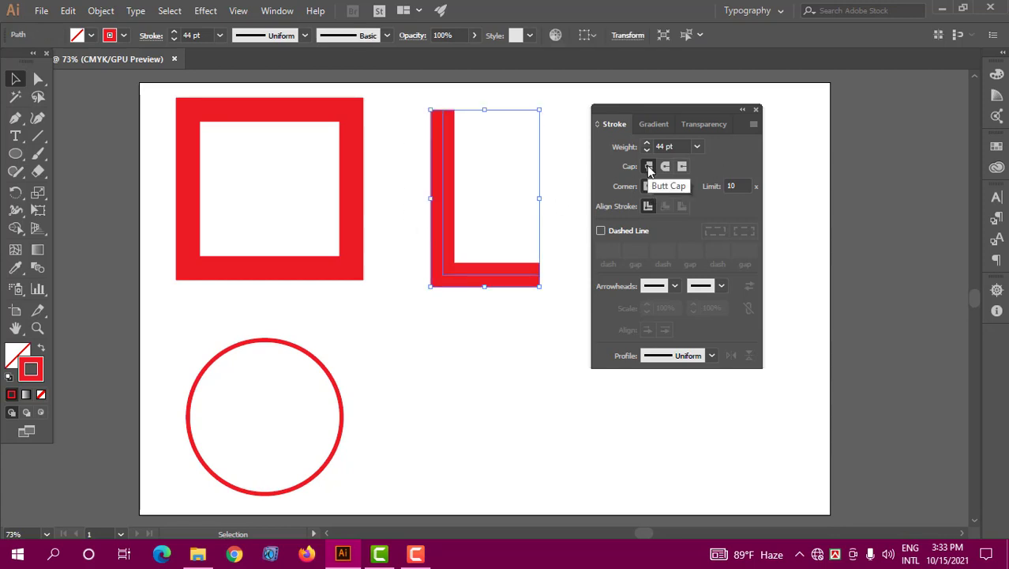
# Try a round cap and a projecting cap on the ends of the L-shaped path
pyautogui.click(461, 111)
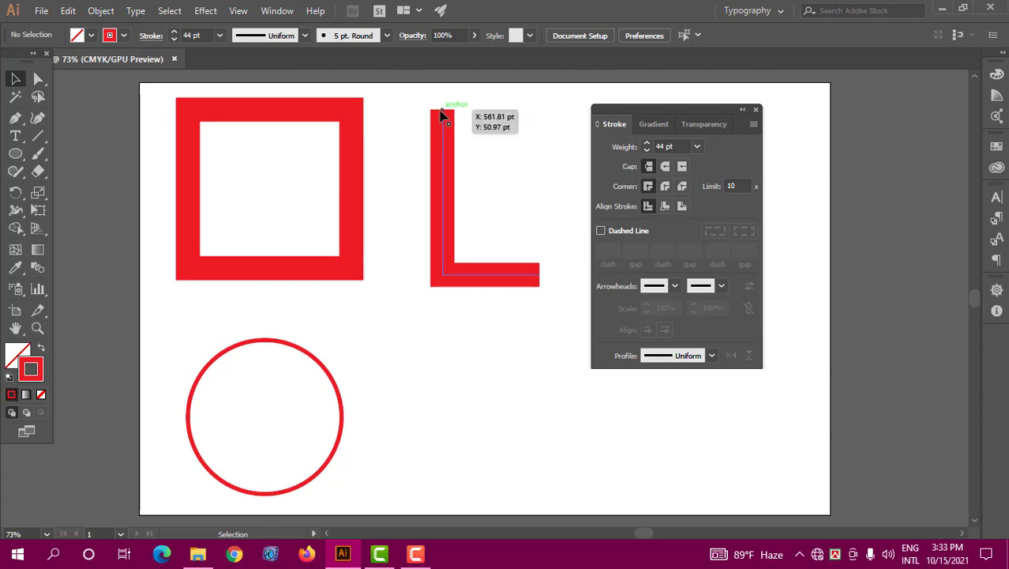
pyautogui.click(665, 166)
pyautogui.moveTo(410, 212); pyautogui.dragTo(411, 212)
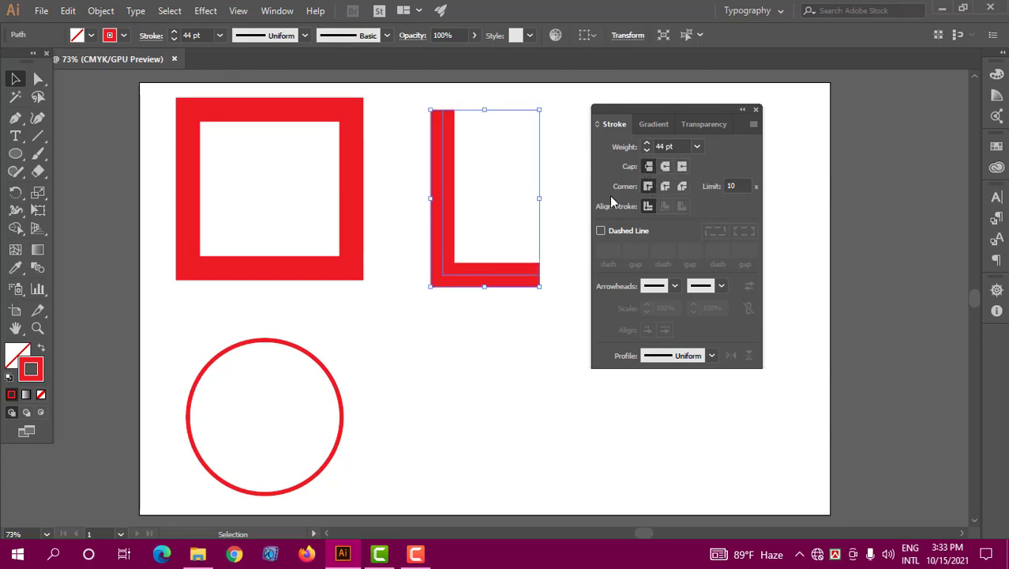
pyautogui.click(665, 166)
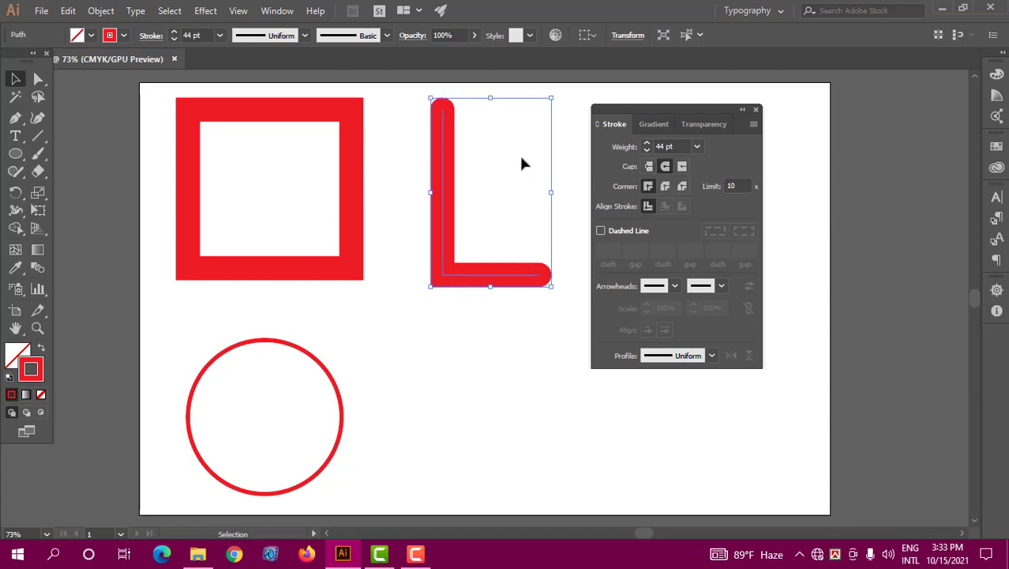
pyautogui.click(682, 166)
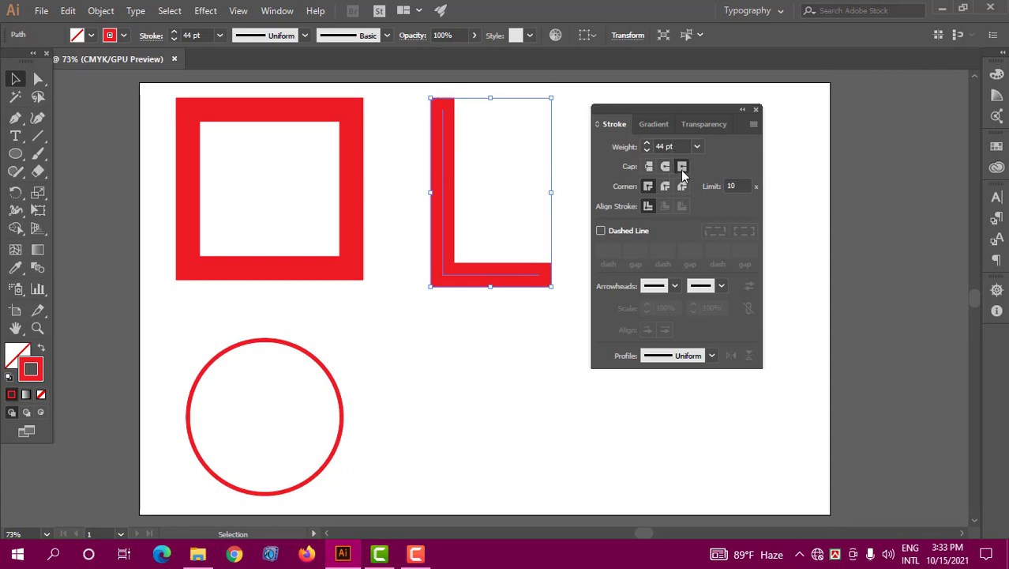
# Compare butt and round caps on the L-shaped path, finish with Butt Cap and deselect the path
pyautogui.click(459, 124)
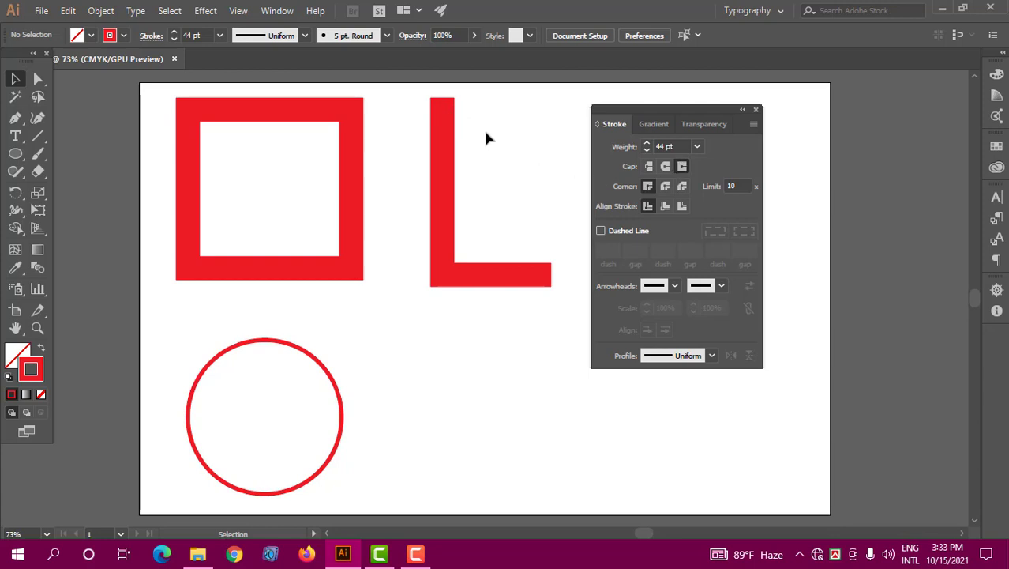
pyautogui.moveTo(499, 124); pyautogui.dragTo(436, 184)
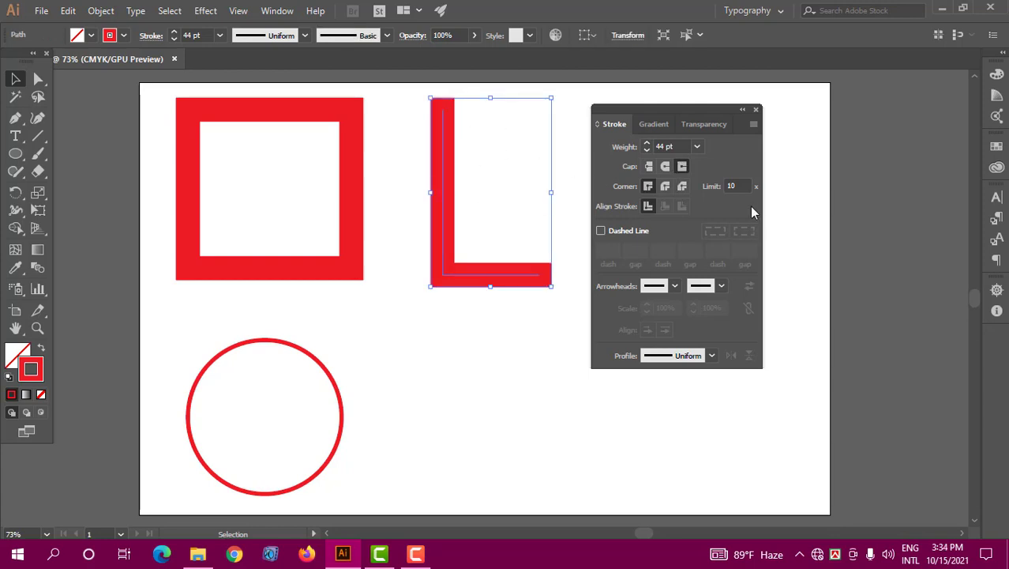
pyautogui.click(647, 169)
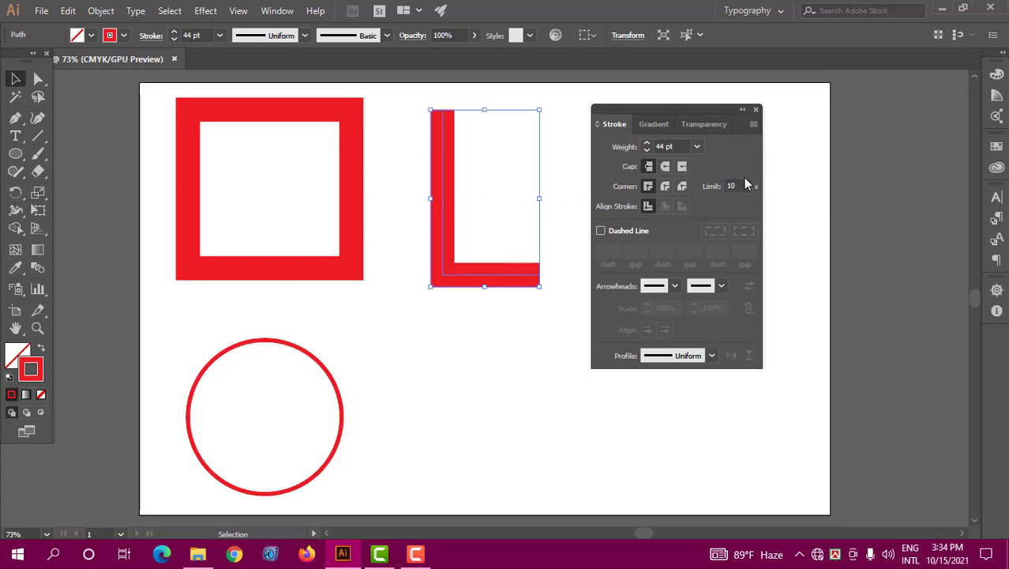
pyautogui.click(663, 166)
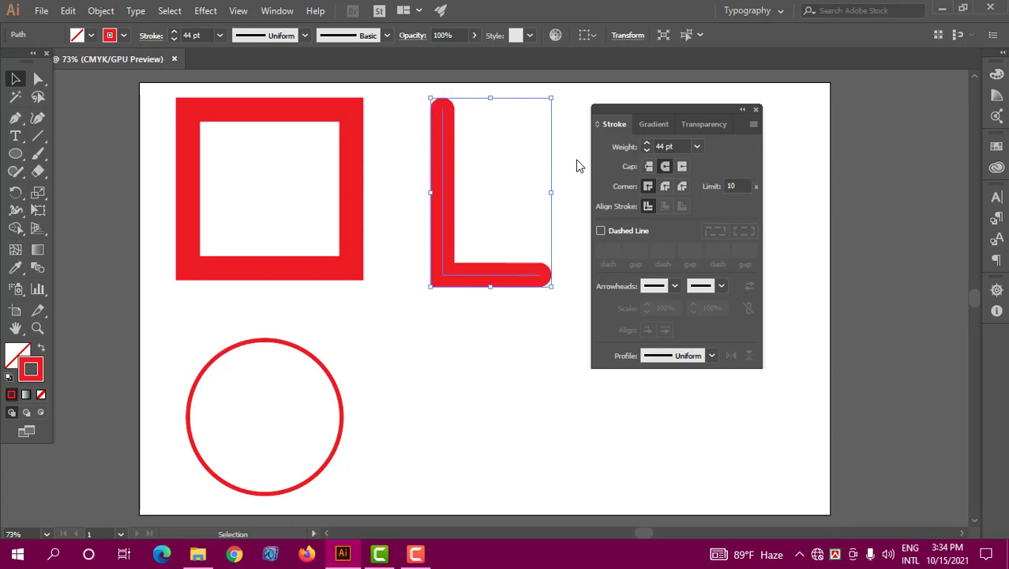
pyautogui.click(648, 166)
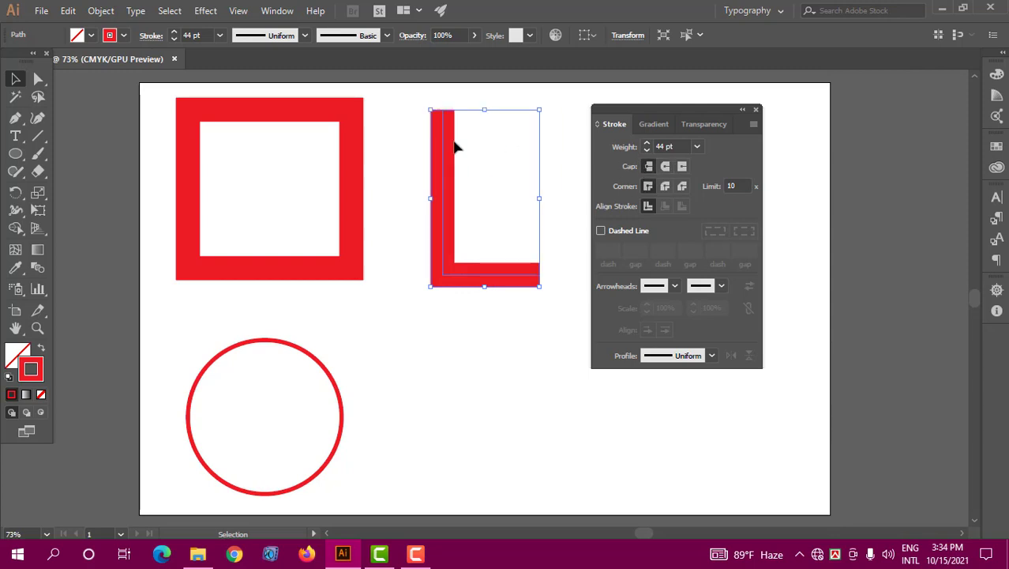
pyautogui.click(510, 180)
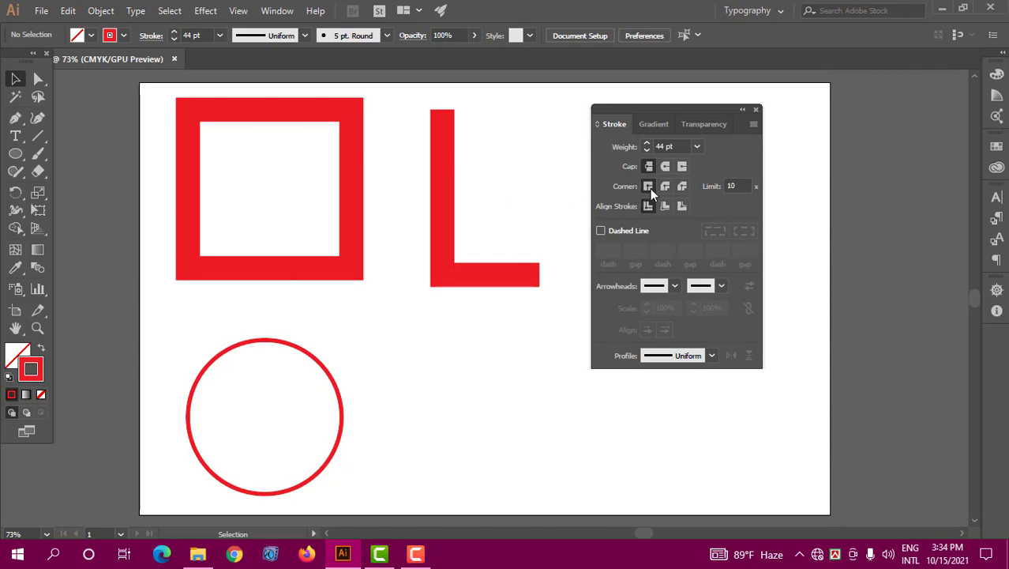
# Try round and bevel joins on the square's corners, and restore the miter join
pyautogui.moveTo(394, 166); pyautogui.dragTo(310, 244)
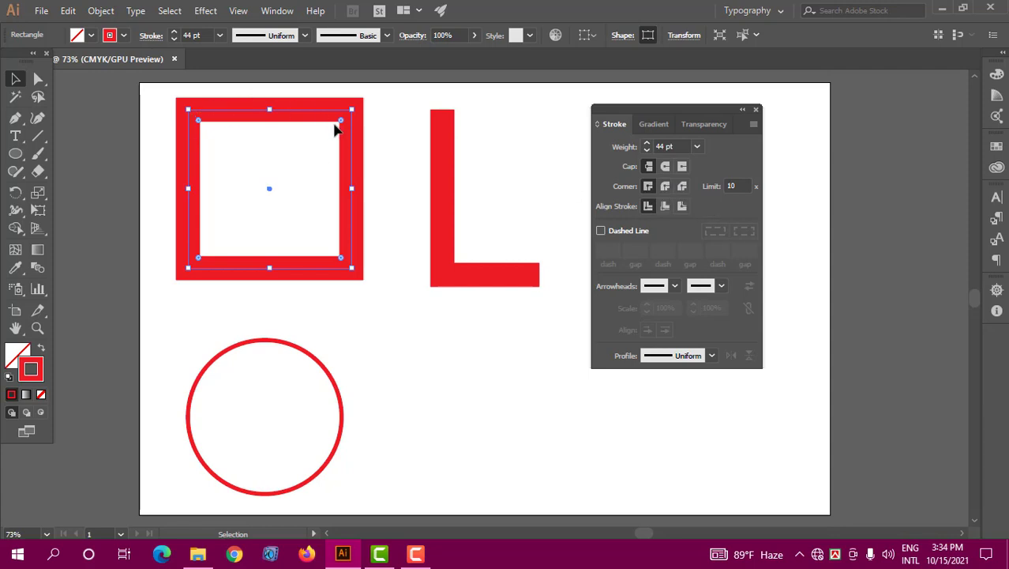
pyautogui.click(665, 188)
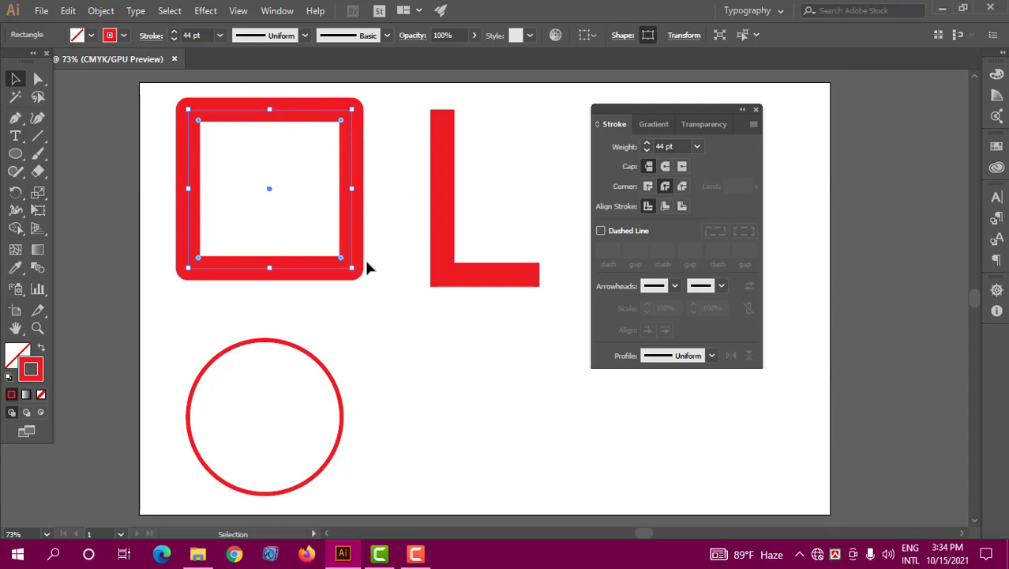
pyautogui.click(681, 186)
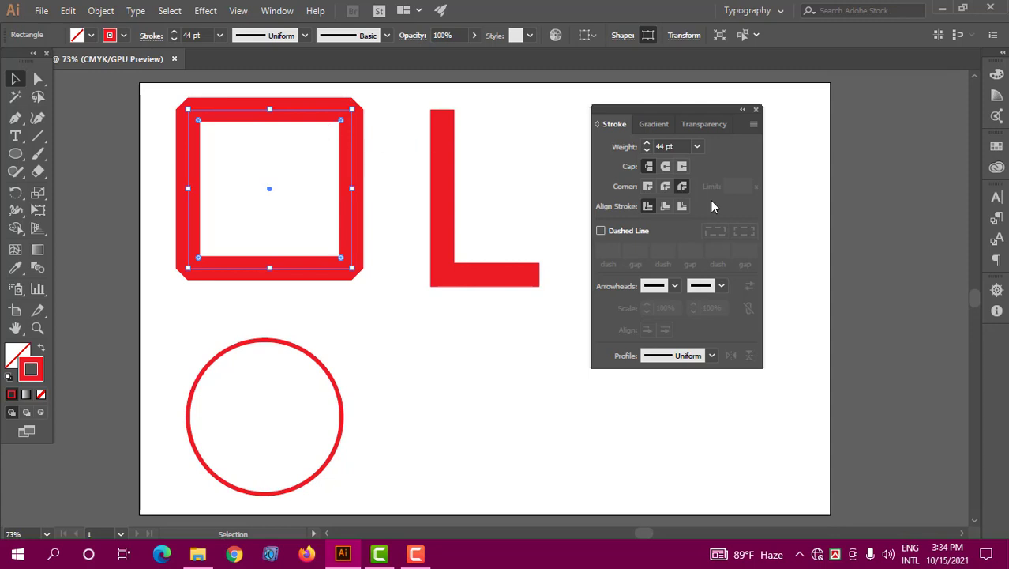
pyautogui.click(648, 187)
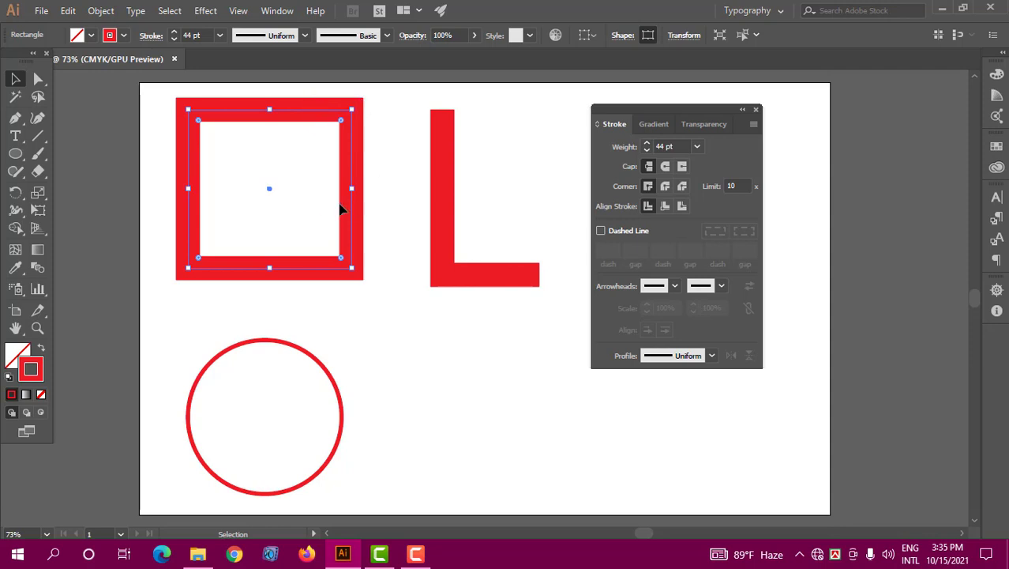
# Align the square's stroke to the inside and the outside, repositioning the square, and return the alignment to center
pyautogui.click(665, 205)
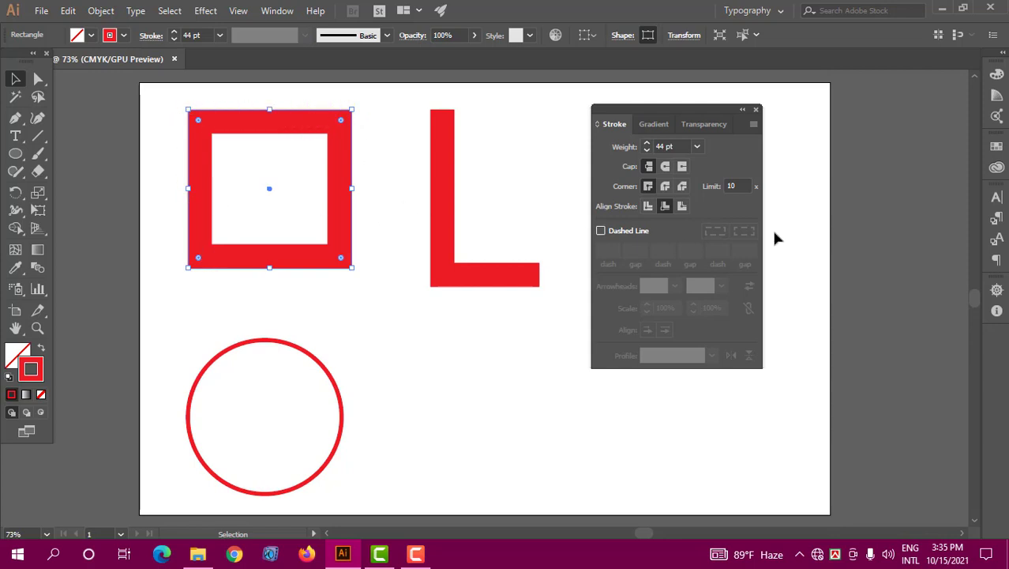
pyautogui.click(682, 207)
pyautogui.moveTo(343, 106); pyautogui.dragTo(335, 153)
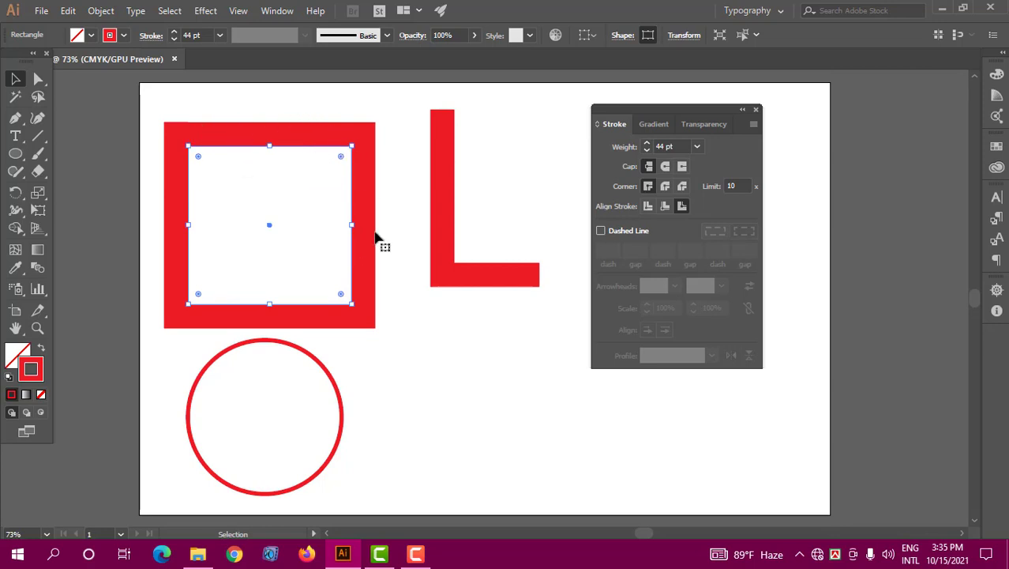
pyautogui.moveTo(376, 232); pyautogui.dragTo(387, 200)
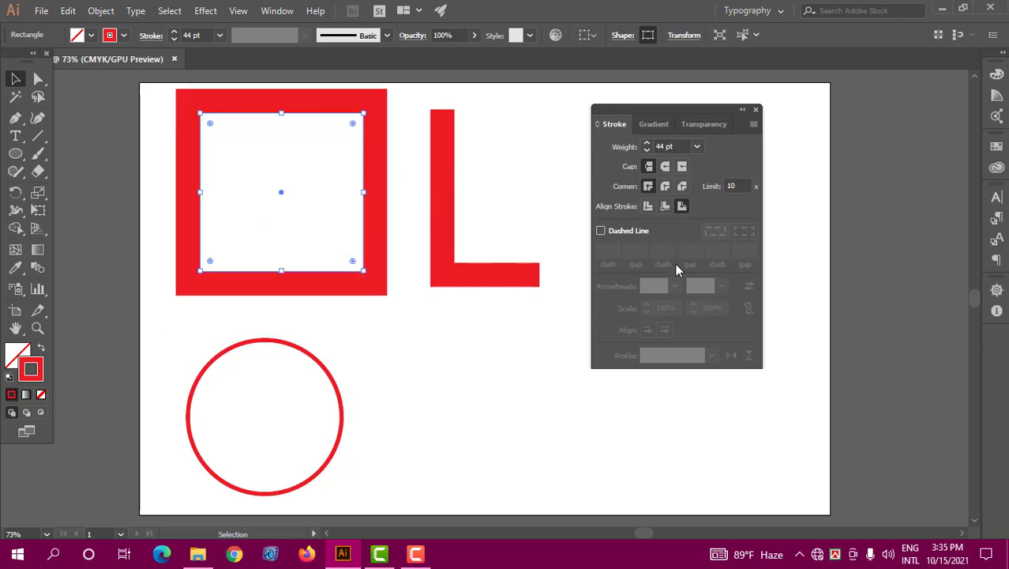
pyautogui.click(648, 206)
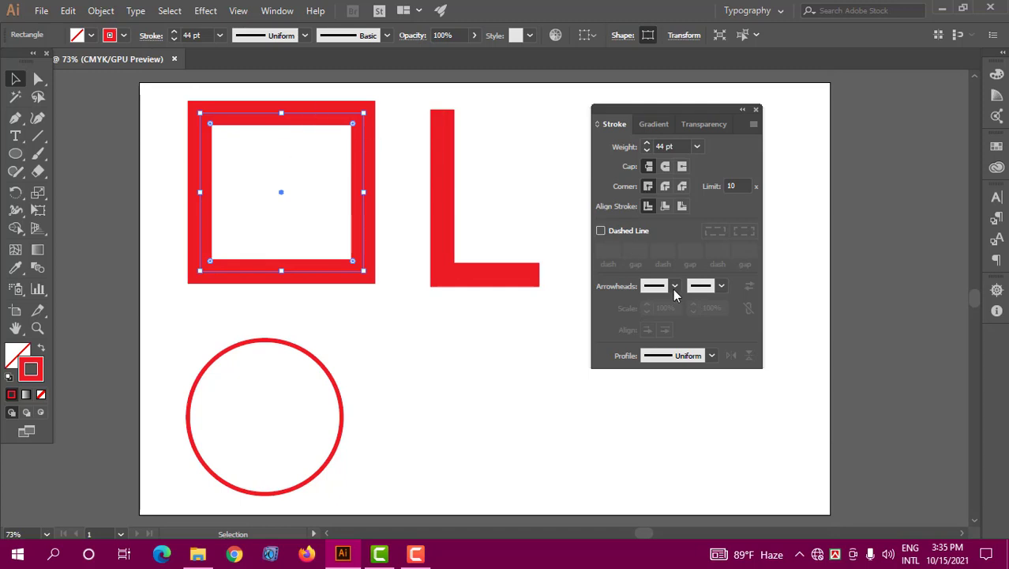
# Preview a dashed line on the square's stroke and switch the stroke back to solid
pyautogui.click(602, 231)
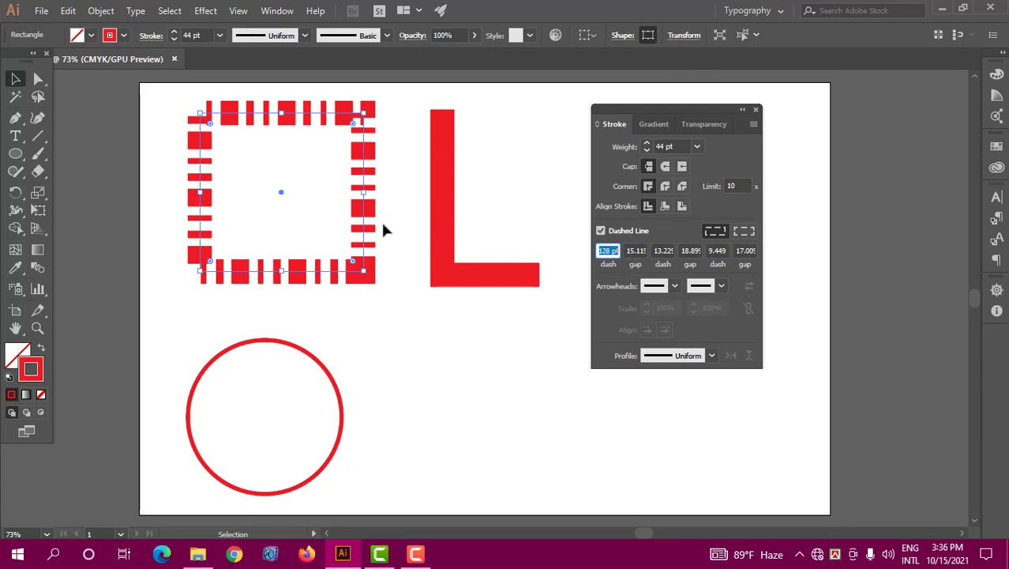
pyautogui.click(360, 335)
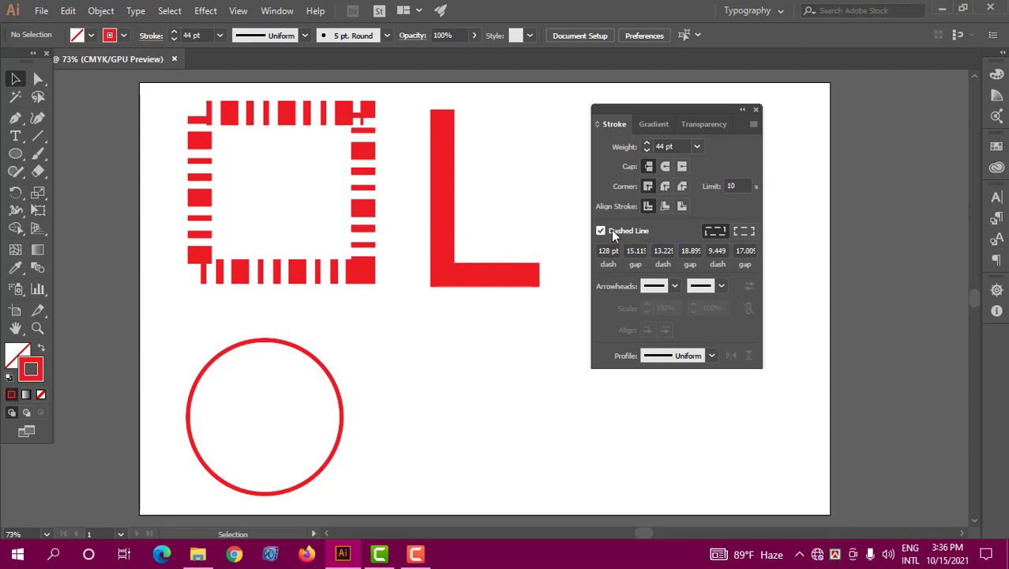
pyautogui.click(608, 231)
pyautogui.click(371, 225)
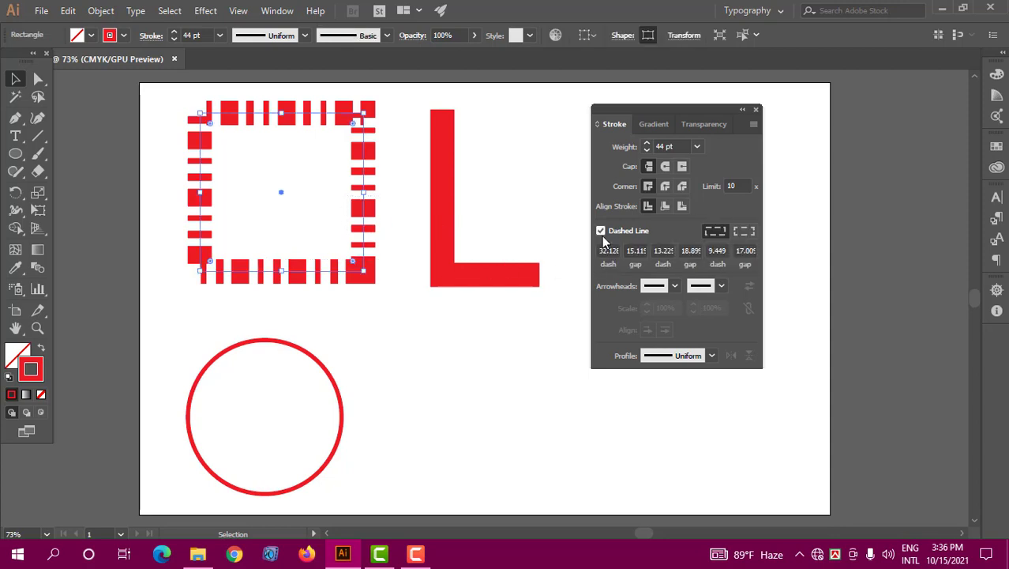
pyautogui.click(601, 230)
# Move the square below the L-shaped path and move the circle up to the square's former place
pyautogui.click(341, 399)
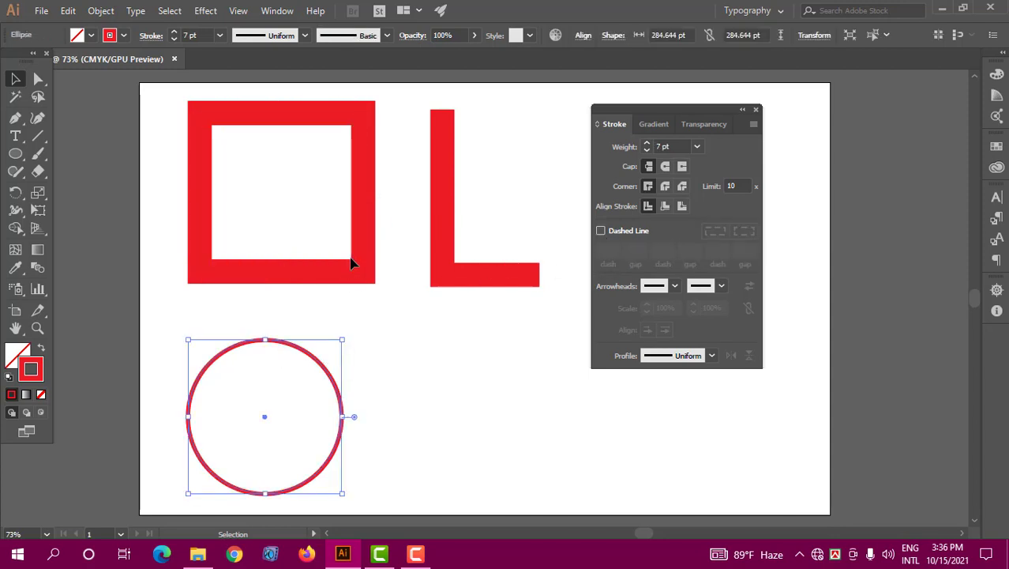
pyautogui.moveTo(351, 263); pyautogui.dragTo(555, 494)
pyautogui.moveTo(294, 348)
pyautogui.mouseDown()
pyautogui.moveTo(295, 120)
pyautogui.moveTo(295, 138)
pyautogui.mouseUp()
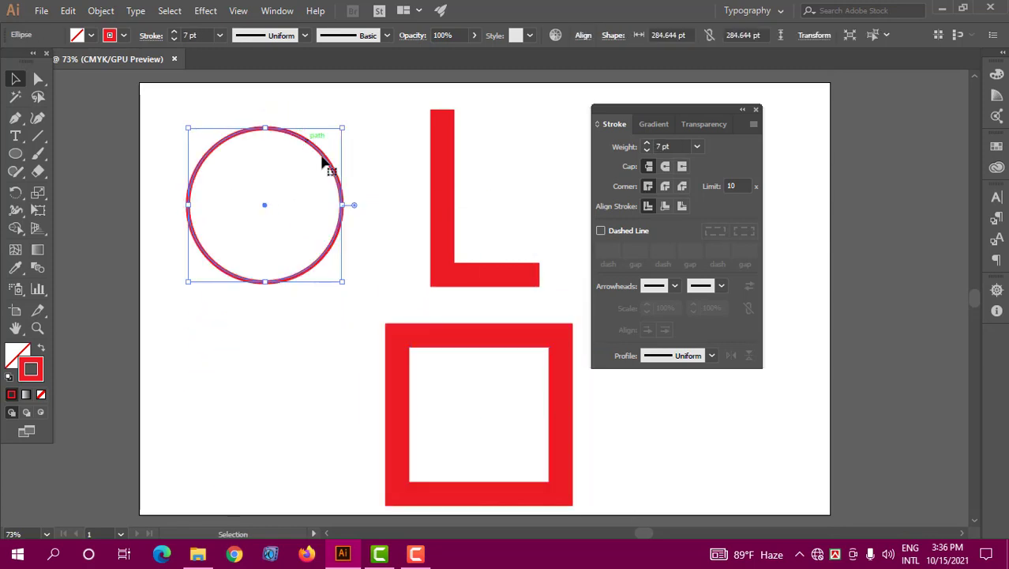
# Enable Dashed Line on the circle, enter 9 pt as the last gap, and clear every dash and gap value except the first dash
pyautogui.click(602, 231)
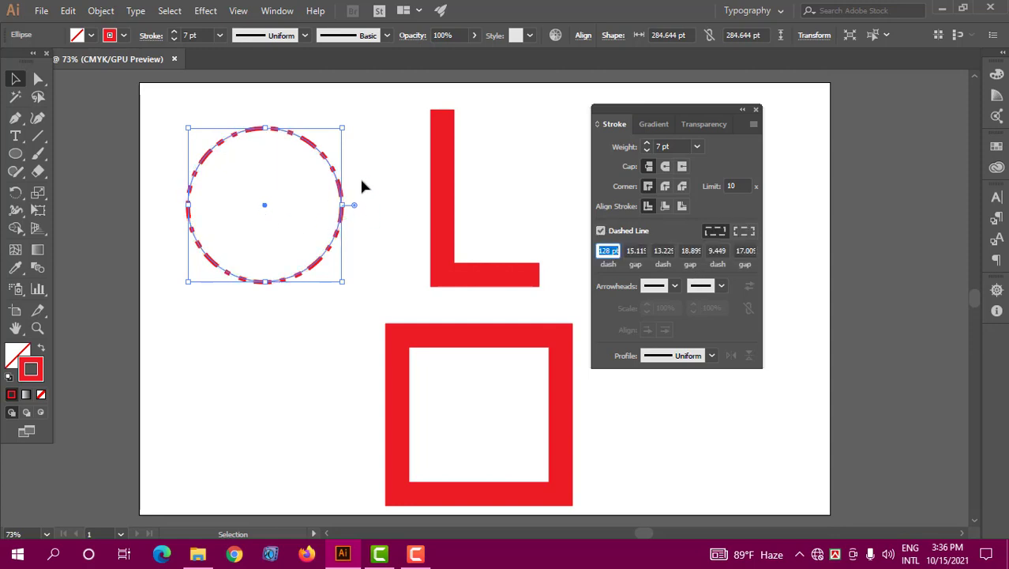
pyautogui.click(751, 254)
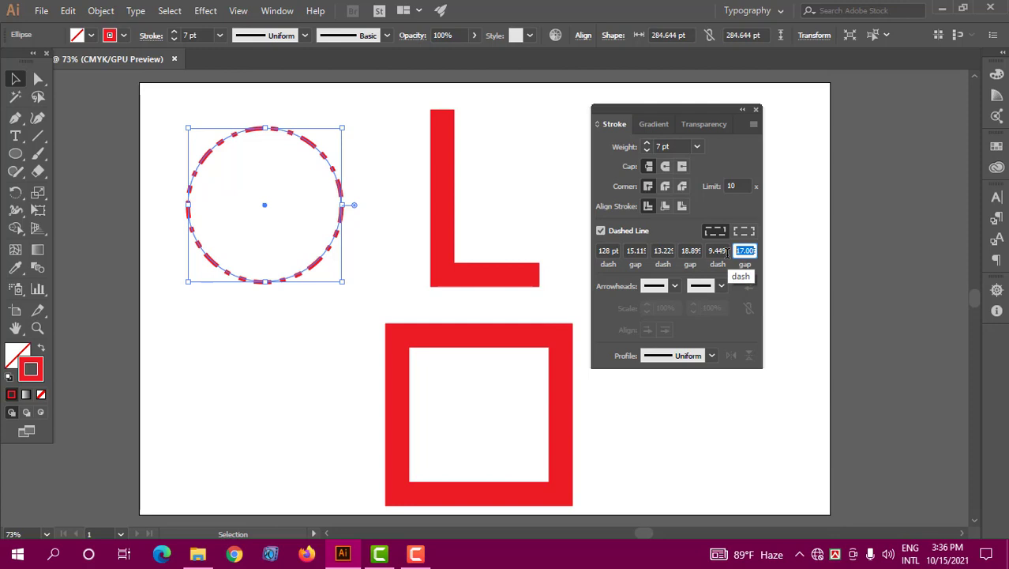
pyautogui.write('9 pt')
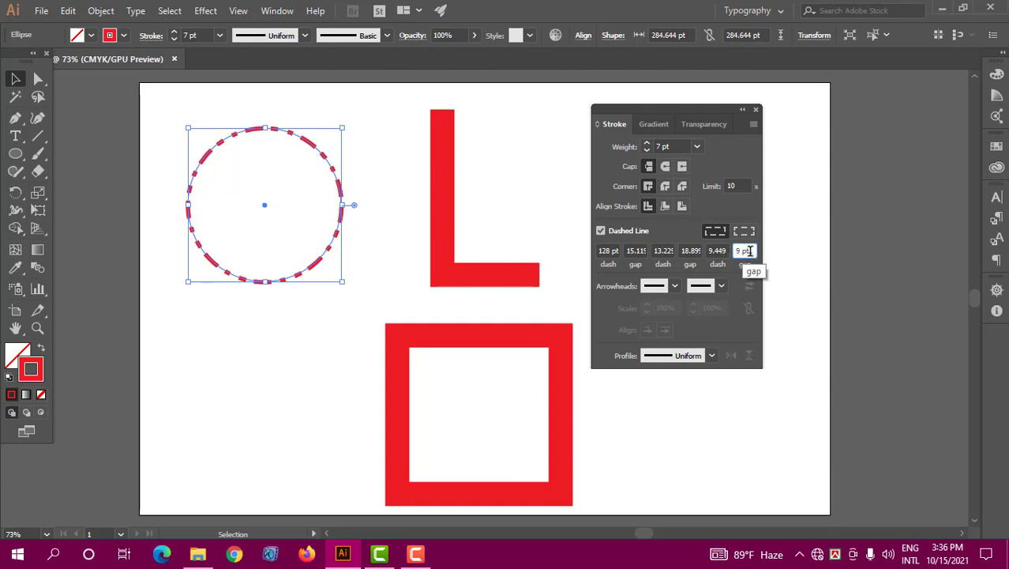
pyautogui.press('Return')
# Set the circle's first dash length to 12 pt
pyautogui.click(615, 251)
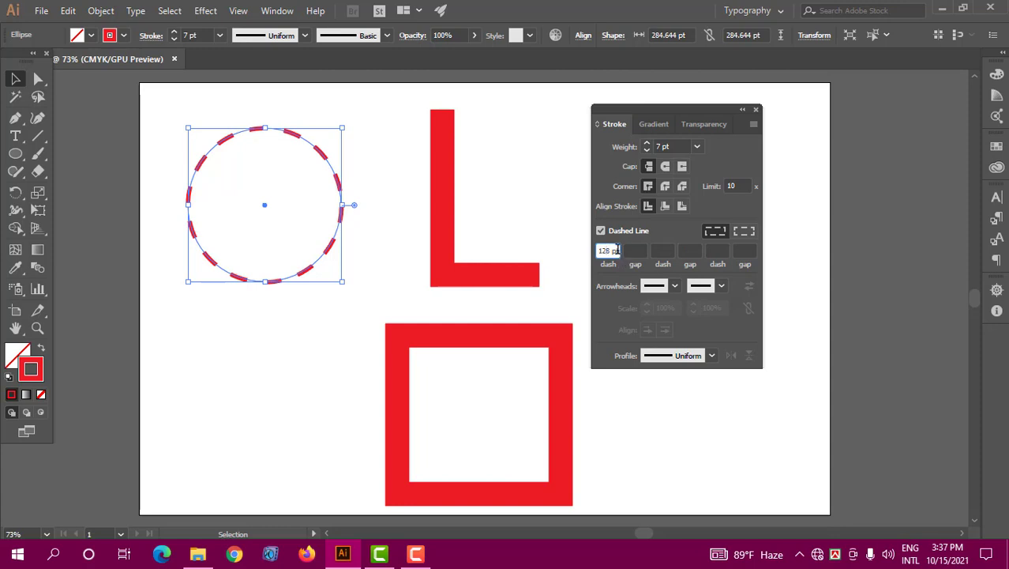
pyautogui.moveTo(618, 251); pyautogui.dragTo(564, 248)
pyautogui.write('12')
pyautogui.press('Tab')
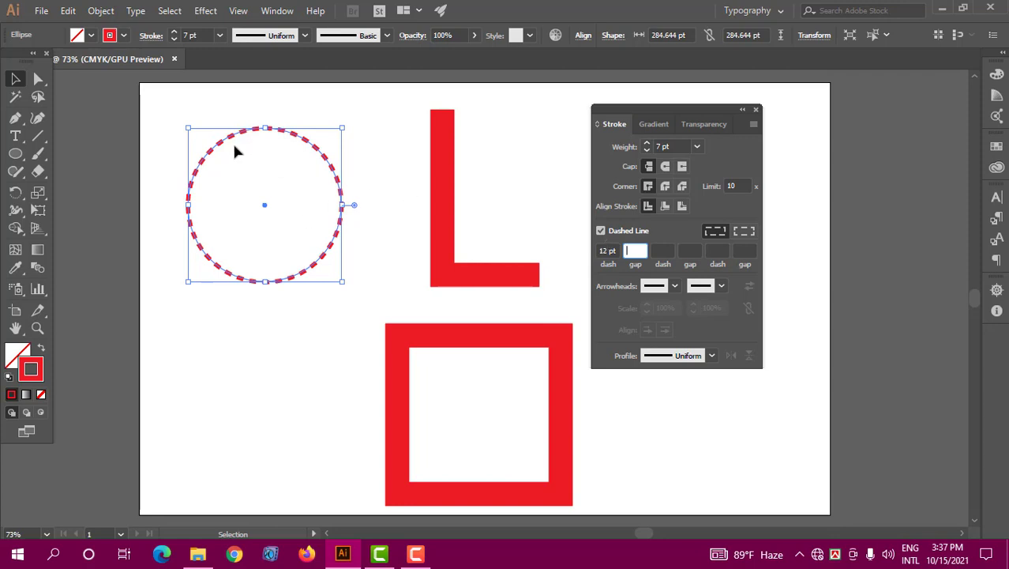
# Increase the circle's dash length stepwise to 22 pt
pyautogui.click(607, 252)
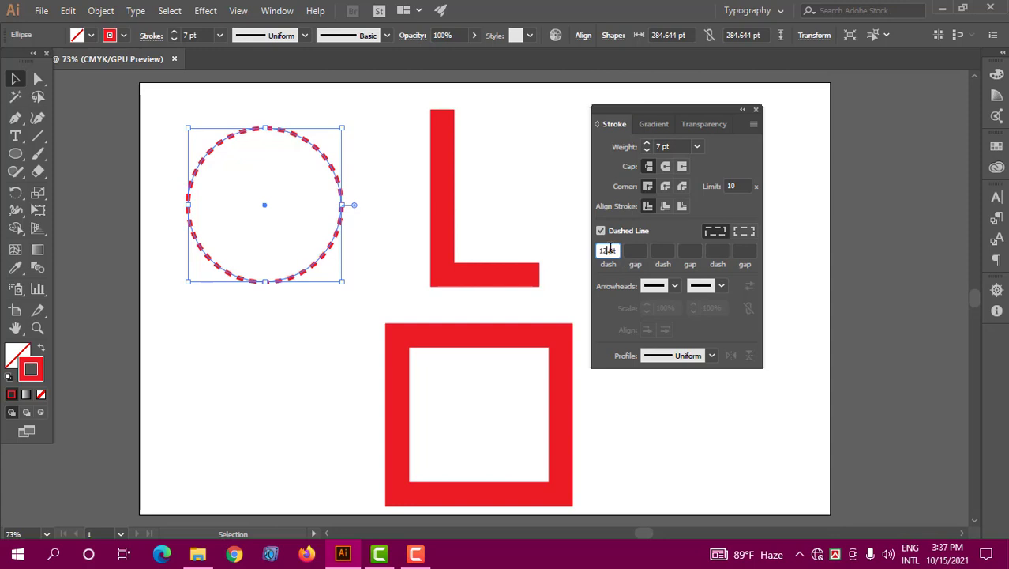
pyautogui.press('Up')
pyautogui.press('Up')
pyautogui.press('Up')
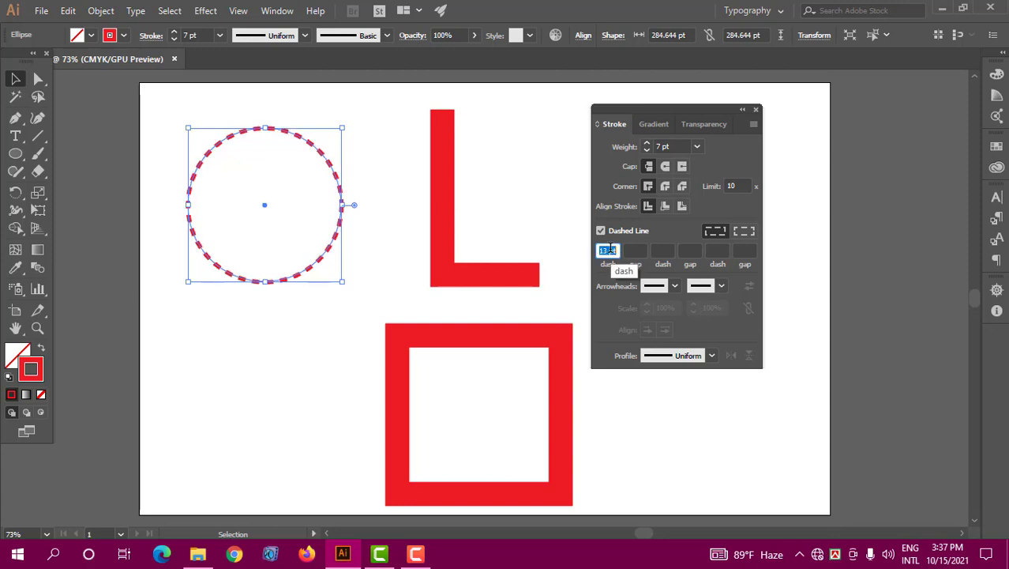
pyautogui.press('Up')
pyautogui.press('Up')
pyautogui.press('Up')
pyautogui.press('Up')
pyautogui.press('Up')
pyautogui.press('Up')
pyautogui.press('Up')
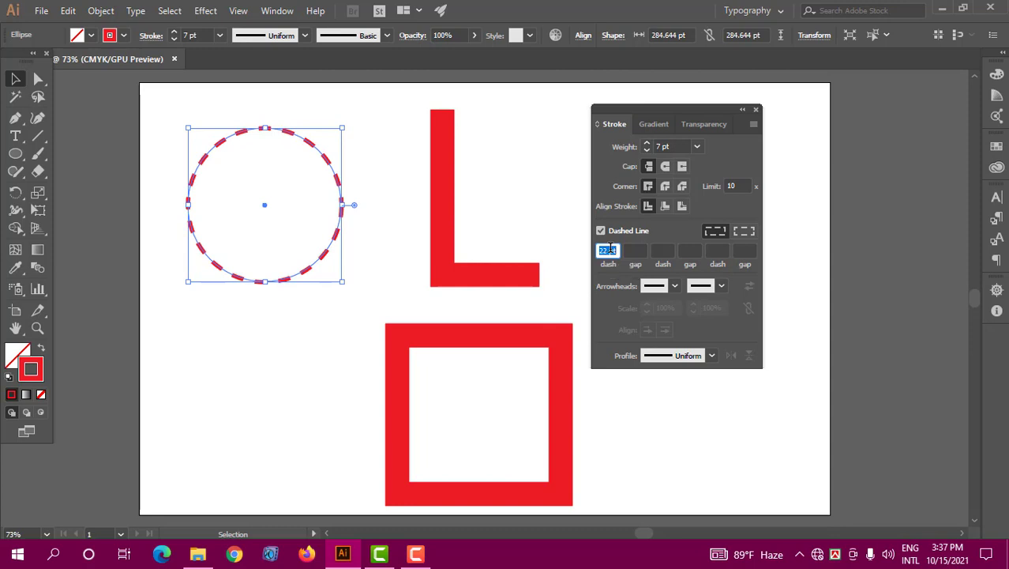
# Set the first gap of the circle's dashed stroke to 3 pt
pyautogui.click(640, 249)
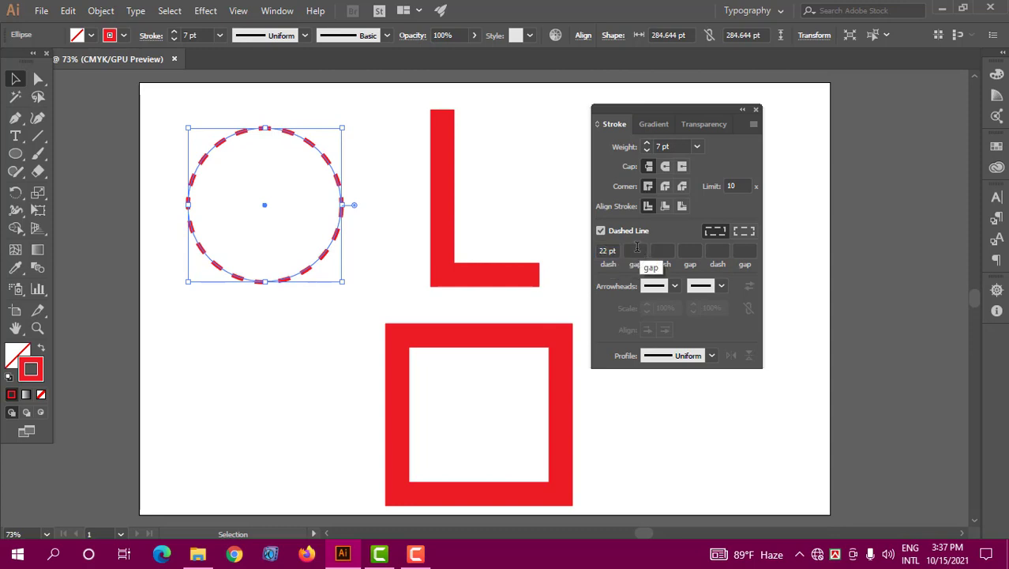
pyautogui.click(636, 249)
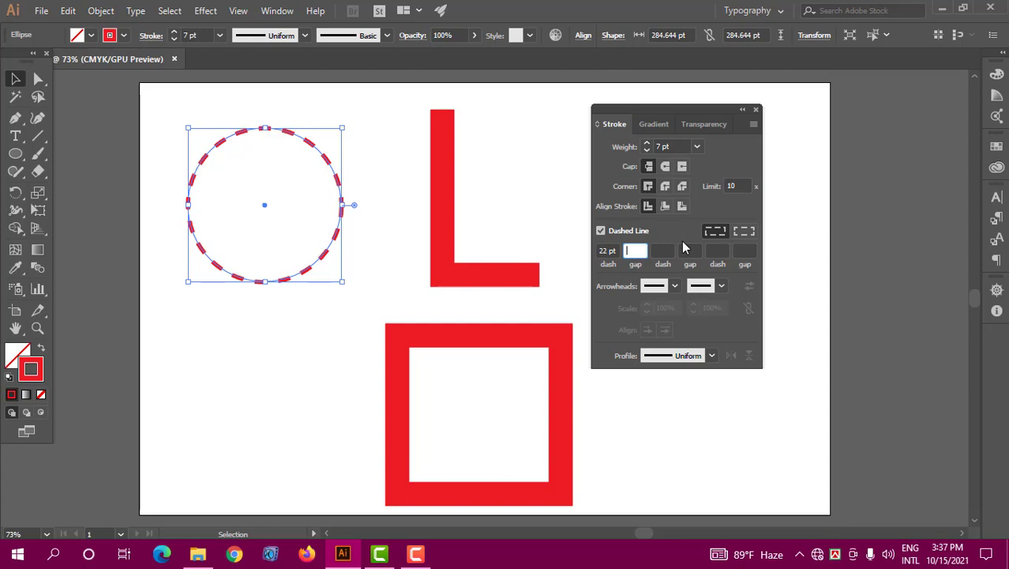
pyautogui.write('3')
pyautogui.press('Return')
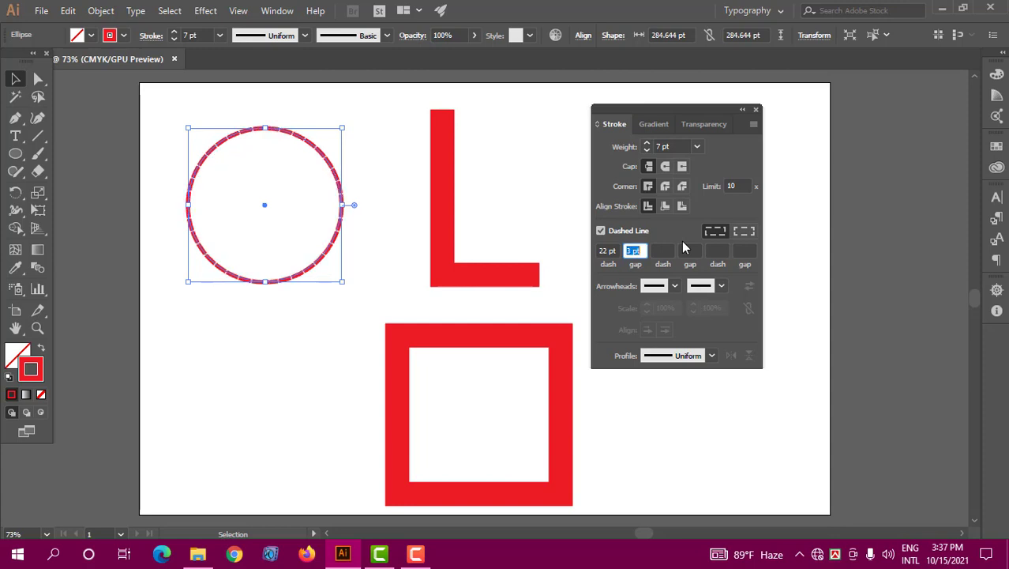
# Increase the circle's first gap stepwise to 8 pt
pyautogui.press('Up')
pyautogui.press('Up')
pyautogui.press('Up')
pyautogui.press('Up')
pyautogui.press('Up')
pyautogui.press('Up')
pyautogui.press('Up')
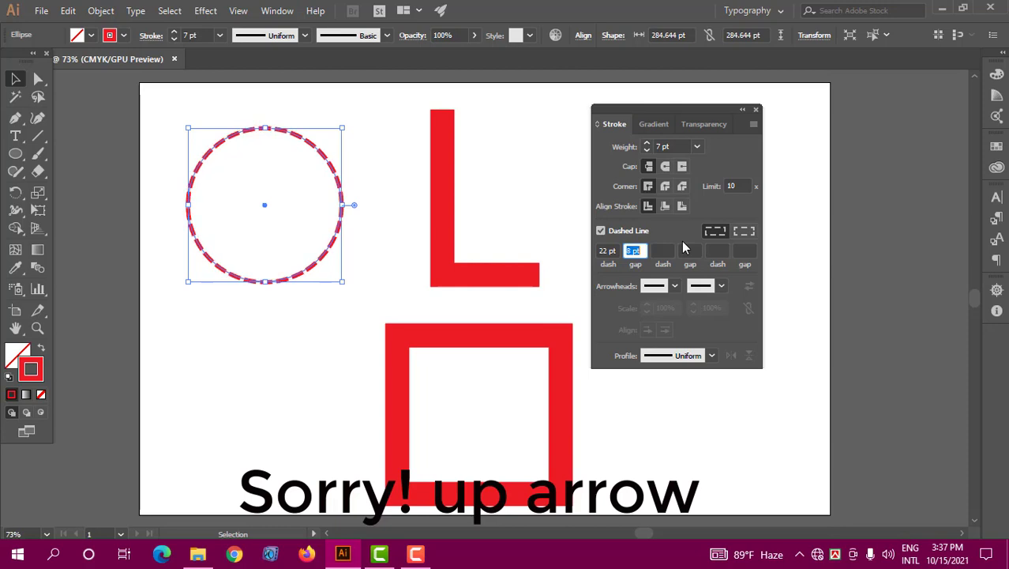
# Increase the first gap of the circle's dashed stroke stepwise to 23 pt
pyautogui.press('Up')
pyautogui.press('Up')
pyautogui.press('Up')
pyautogui.press('Up')
pyautogui.press('Up')
pyautogui.press('Up')
pyautogui.press('Up')
pyautogui.press('Up')
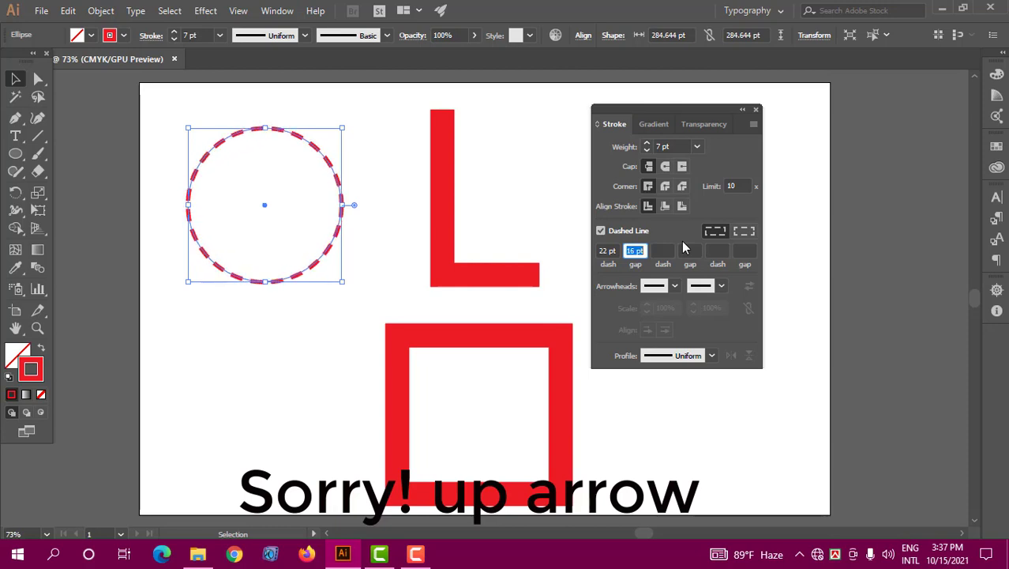
pyautogui.press('Up')
pyautogui.press('Up')
pyautogui.press('Up')
pyautogui.press('Up')
pyautogui.press('Up')
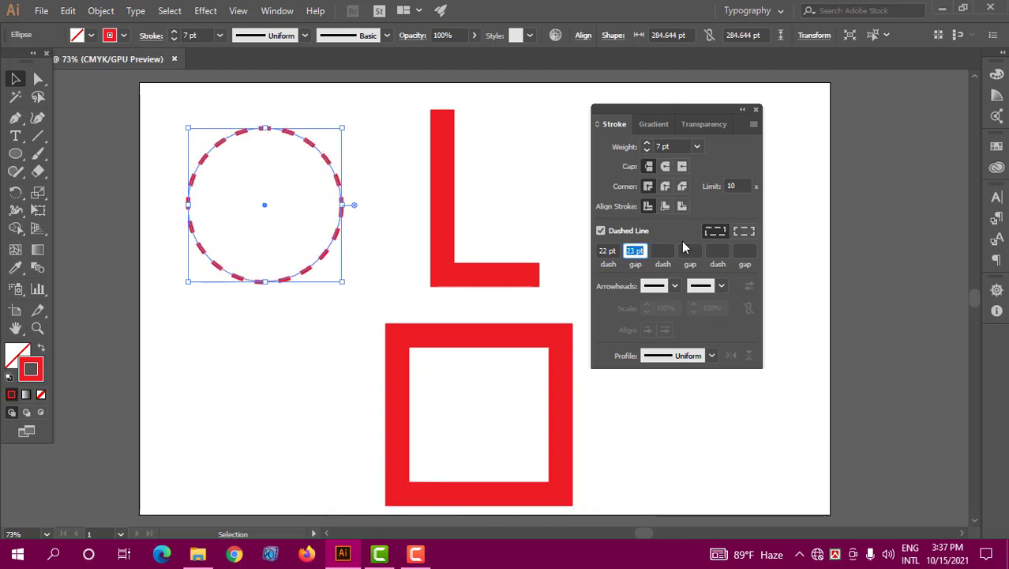
# Reduce the circle's first gap stepwise to below 6 pt
pyautogui.press('Down')
pyautogui.press('Down')
pyautogui.press('Down')
pyautogui.press('Down')
pyautogui.press('Down')
pyautogui.press('Down')
pyautogui.press('Down')
pyautogui.press('Down')
pyautogui.press('Down')
pyautogui.press('Down')
pyautogui.press('Down')
pyautogui.press('Down')
pyautogui.press('Down')
pyautogui.press('Down')
pyautogui.press('Down')
pyautogui.press('Down')
pyautogui.press('Down')
pyautogui.press('Down')
pyautogui.press('Down')
pyautogui.press('Down')
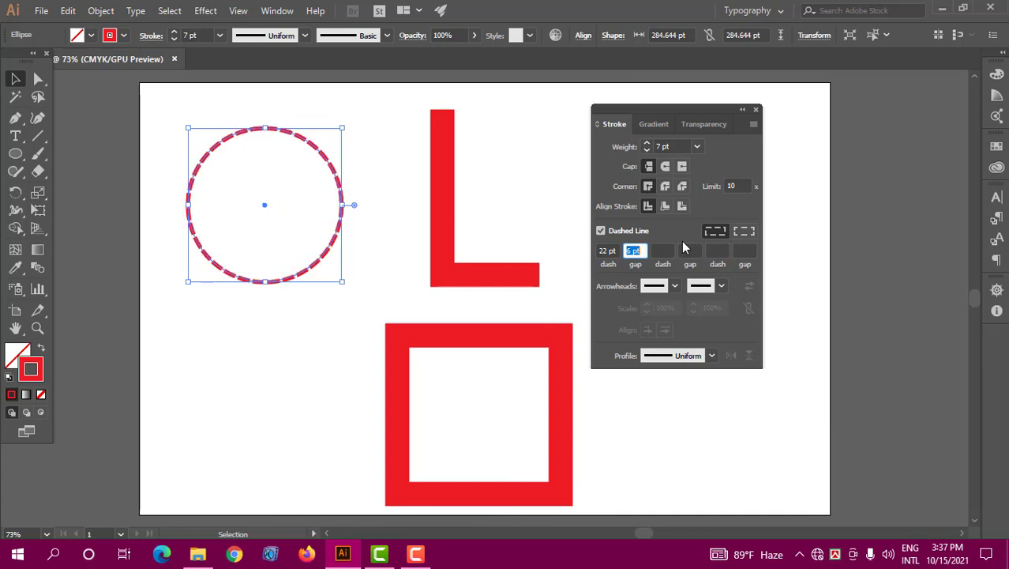
pyautogui.press('Down')
pyautogui.press('Down')
# Raise the circle's first gap stepwise to 21 pt and lower it to 20 pt
pyautogui.press('Up')
pyautogui.press('Up')
pyautogui.press('Up')
pyautogui.press('Up')
pyautogui.press('Up')
pyautogui.press('Up')
pyautogui.press('Up')
pyautogui.press('Up')
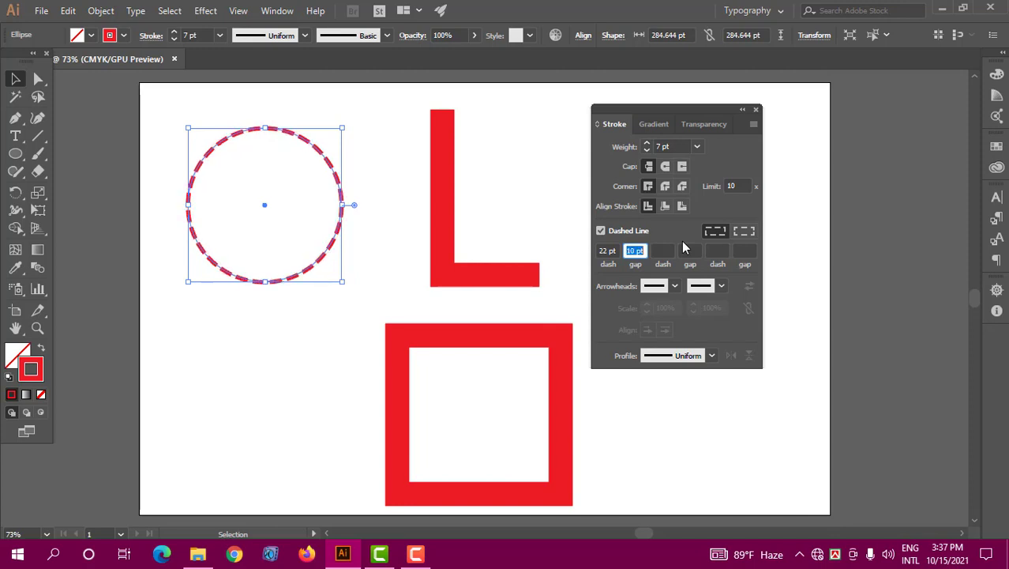
pyautogui.press('Up')
pyautogui.press('Up')
pyautogui.press('Up')
pyautogui.press('Up')
pyautogui.press('Up')
pyautogui.press('Up')
pyautogui.press('Up')
pyautogui.press('Up')
pyautogui.press('Up')
pyautogui.press('Up')
pyautogui.press('Up')
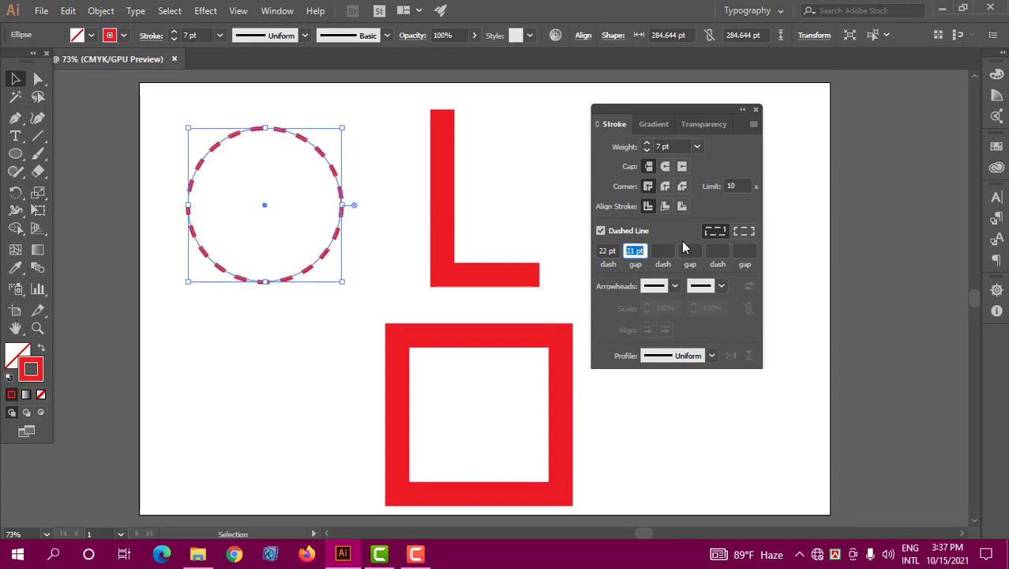
pyautogui.press('Down')
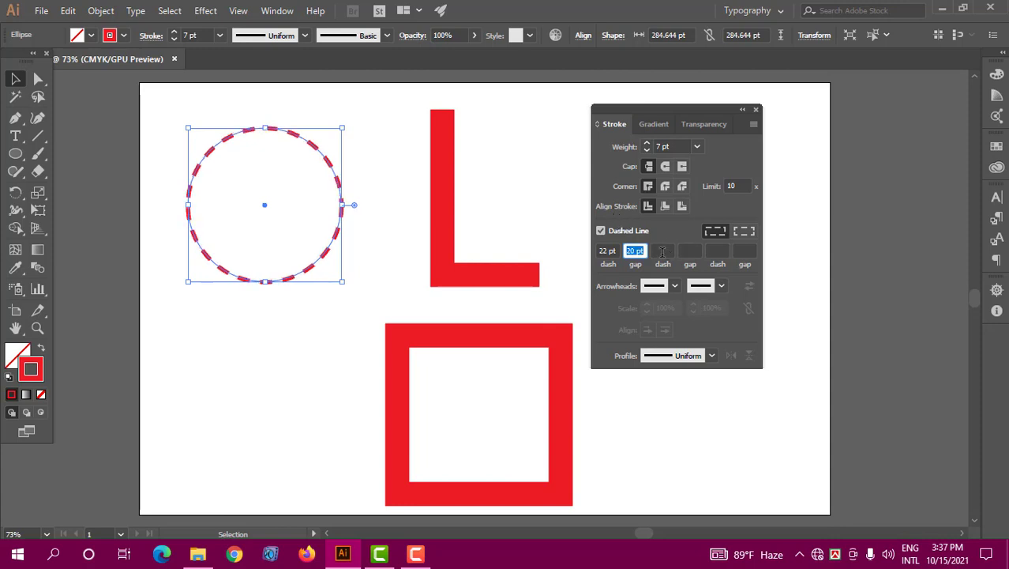
# Try second dash lengths of 230 pt and 250 pt on the circle's dashed stroke
pyautogui.click(667, 251)
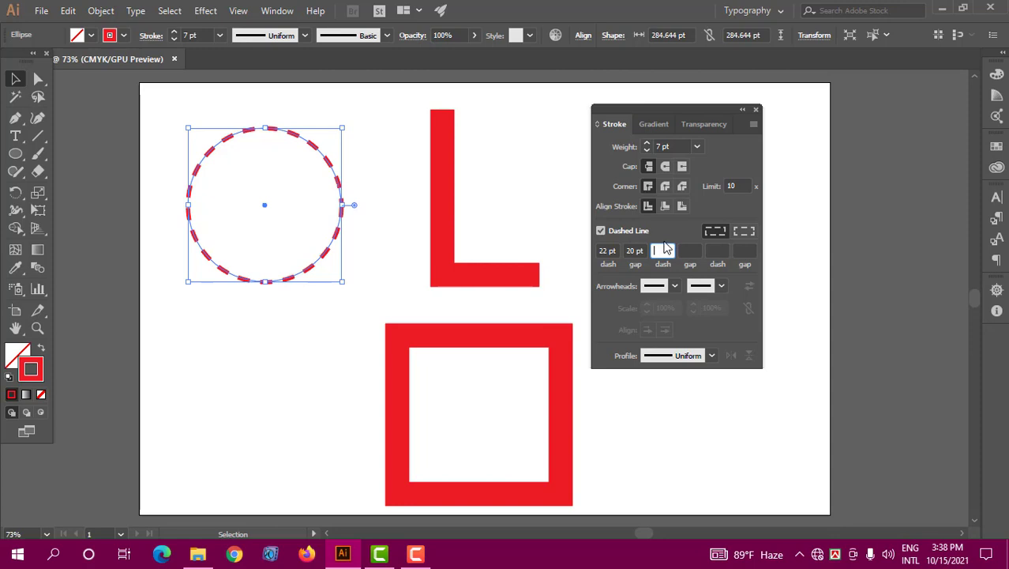
pyautogui.write('230')
pyautogui.press('Return')
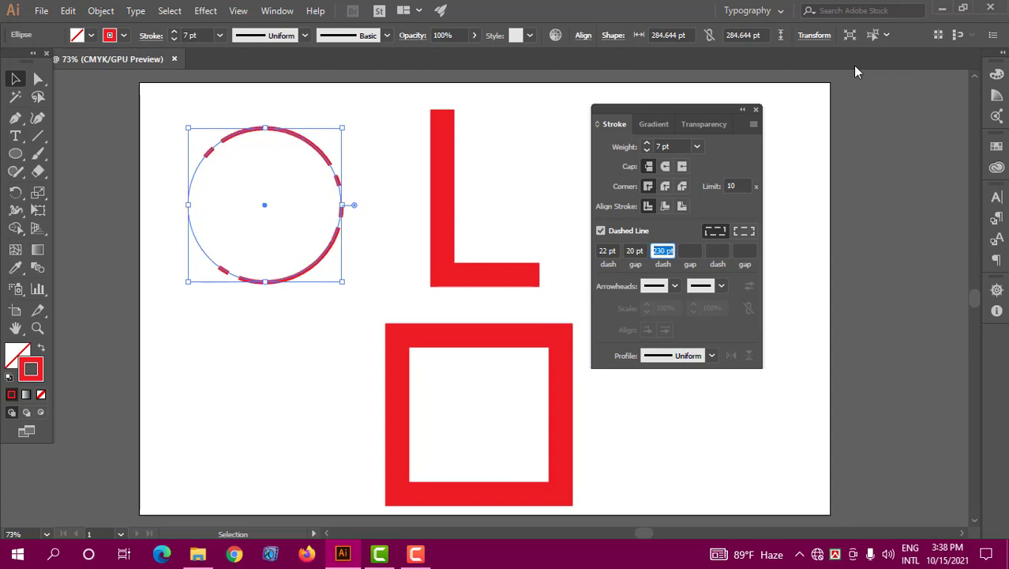
pyautogui.press('Up')
pyautogui.press('Up')
pyautogui.write('250')
pyautogui.press('Return')
# Replace the circle's second dash length with 1 pt, followed by 2 pt
pyautogui.press('BackSpace')
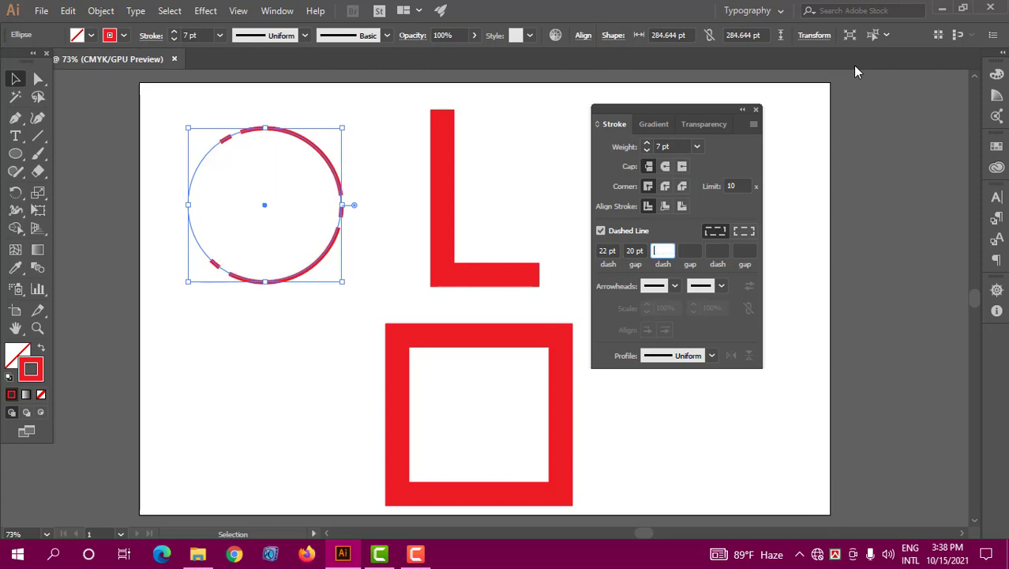
pyautogui.write('1')
pyautogui.press('Return')
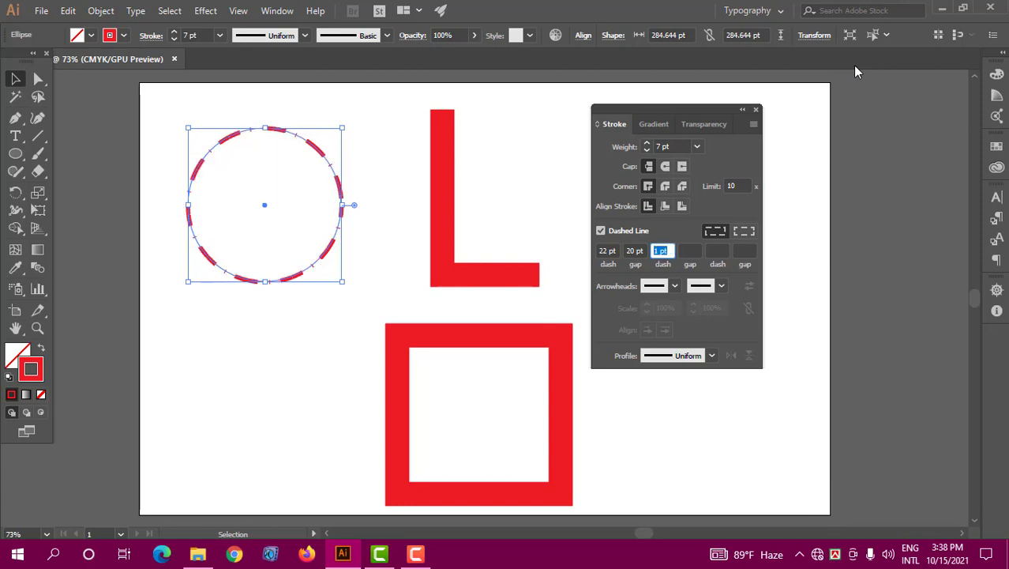
pyautogui.write('2')
pyautogui.press('Return')
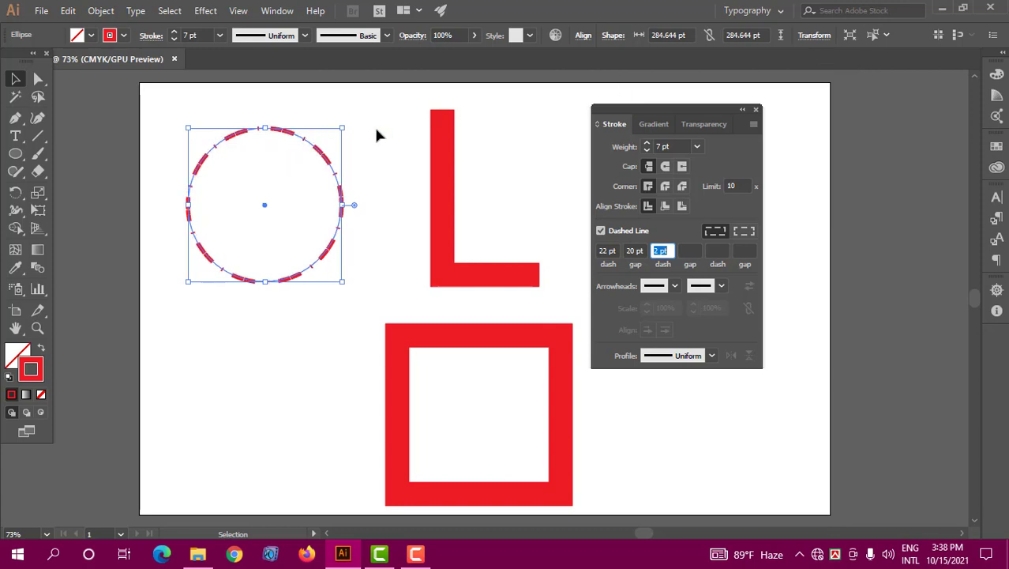
# Increase the circle's second dash length stepwise to 10 pt
pyautogui.press('Up')
pyautogui.press('Up')
pyautogui.press('Up')
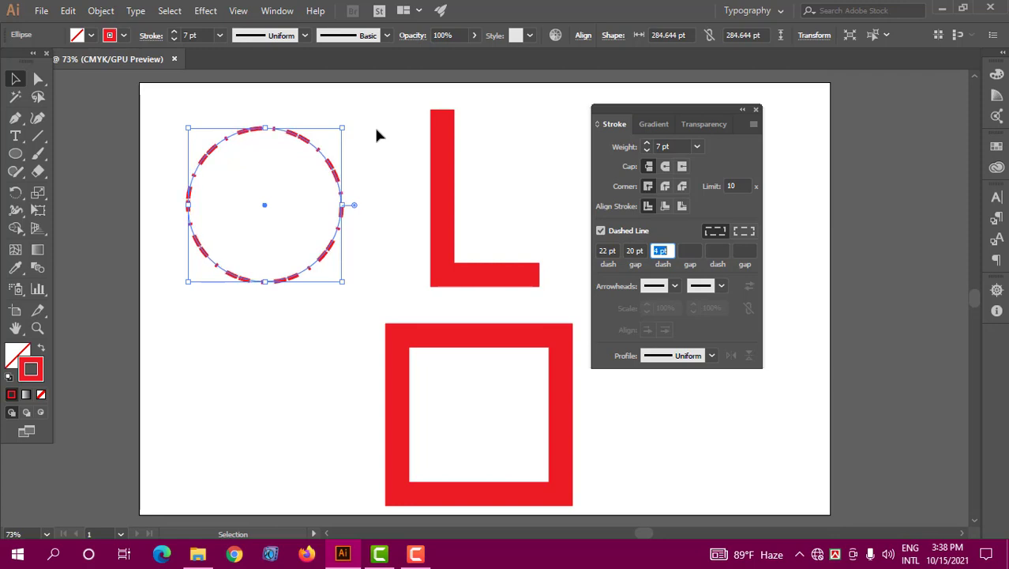
pyautogui.press('Up')
pyautogui.press('Up')
pyautogui.press('Up')
pyautogui.press('Up')
pyautogui.press('Up')
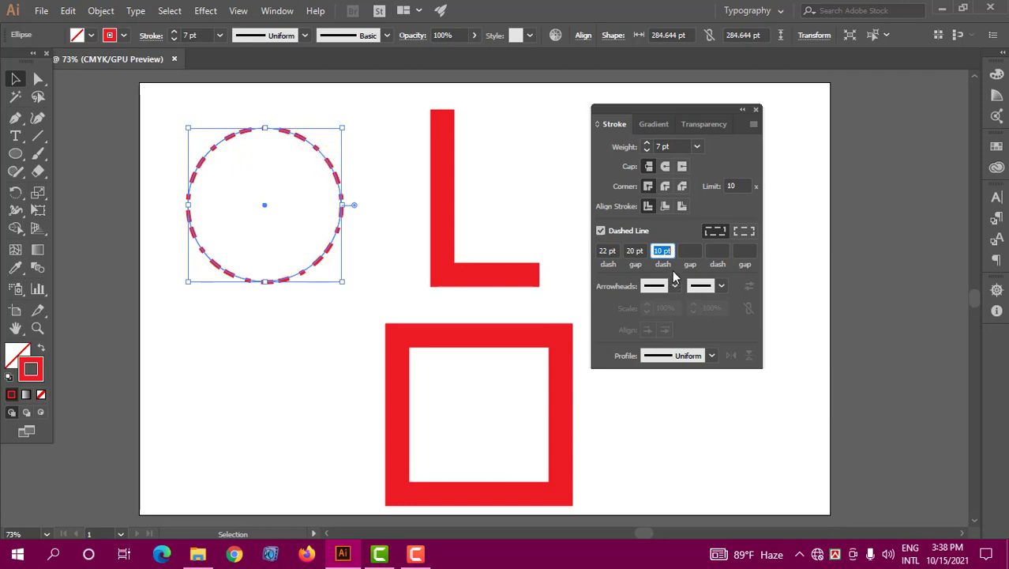
# Set the circle's second gap to 4 pt and increase it stepwise to 10 pt
pyautogui.click(693, 250)
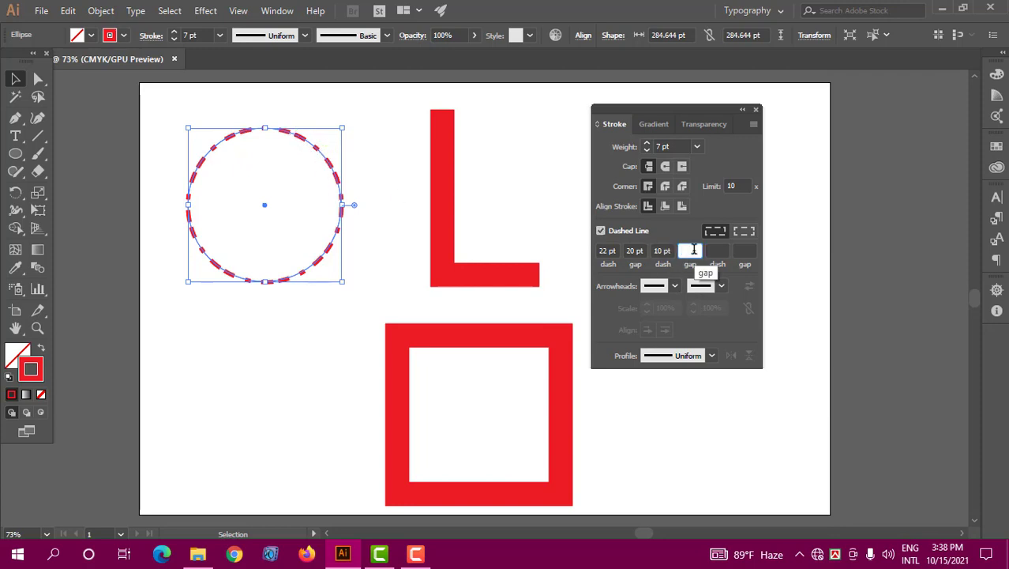
pyautogui.write('4')
pyautogui.press('Return')
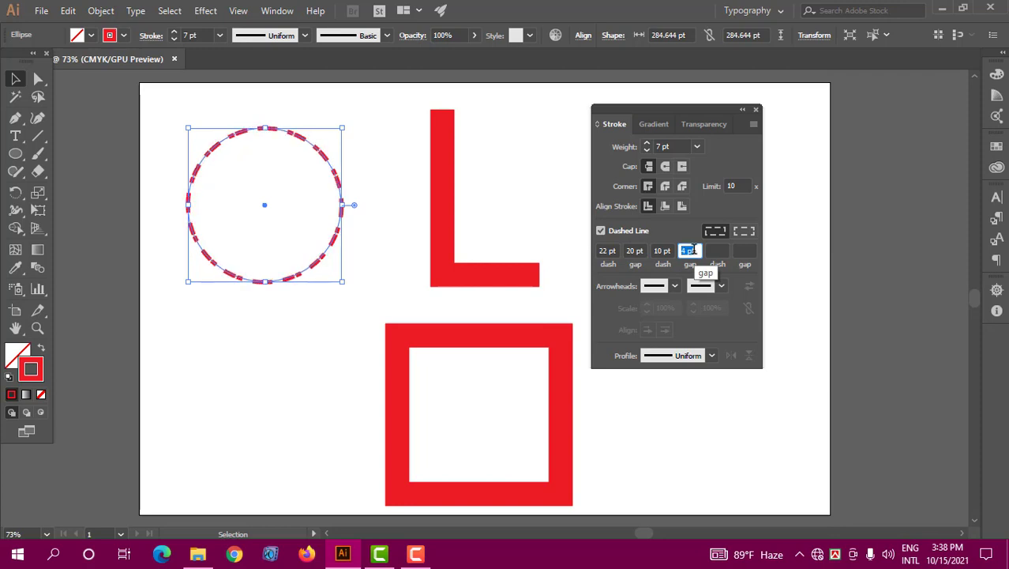
pyautogui.press('Up')
pyautogui.press('Up')
pyautogui.press('Up')
pyautogui.press('Up')
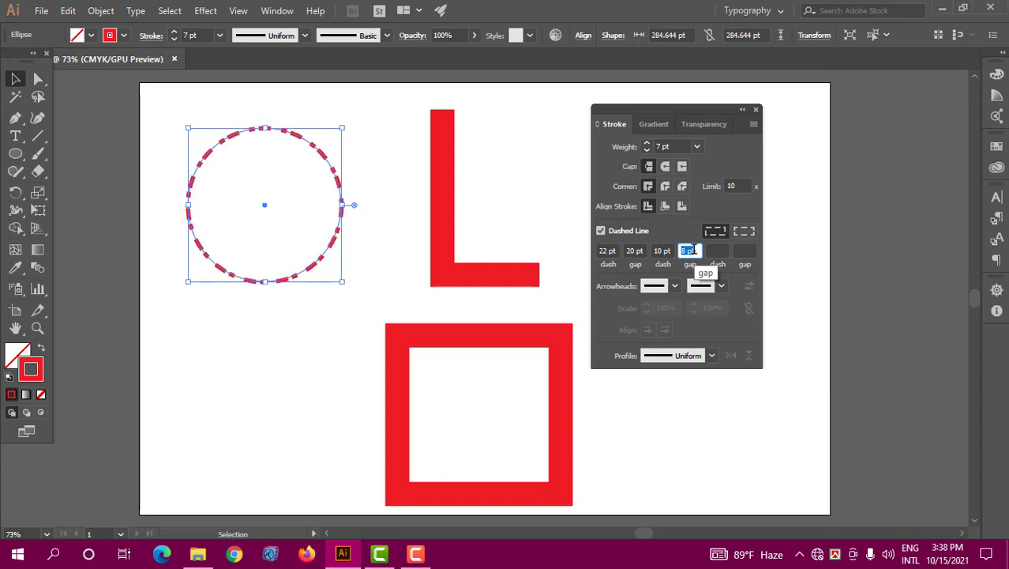
pyautogui.press('Up')
pyautogui.press('Up')
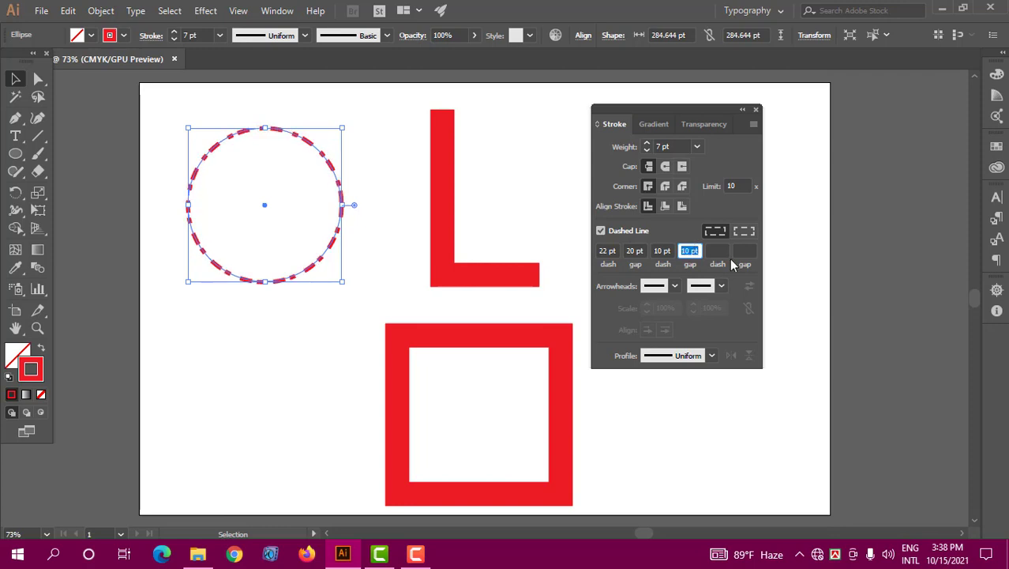
# Raise the third dash length of the circle's dashed stroke stepwise to 5 pt
pyautogui.click(721, 250)
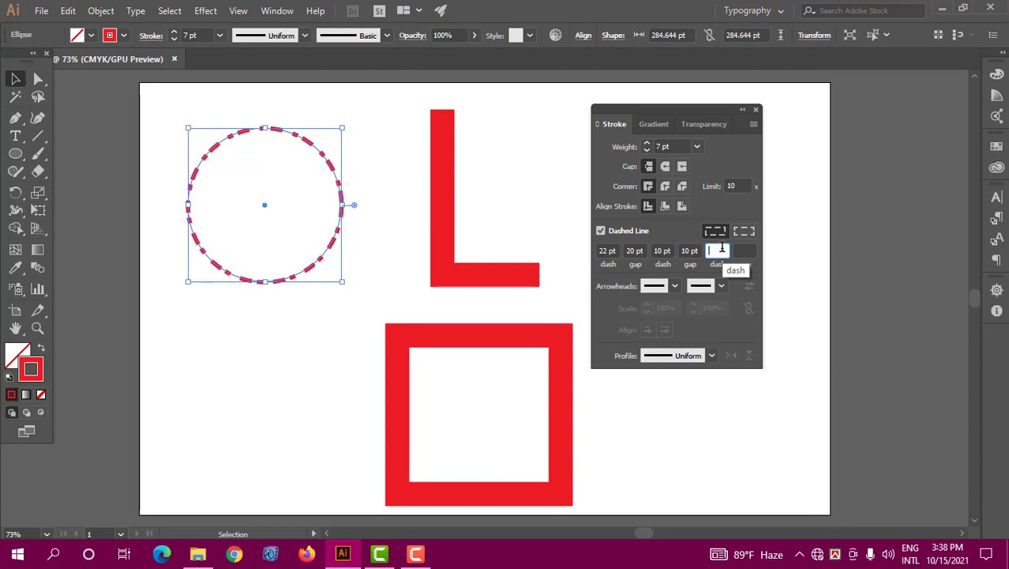
pyautogui.press('Up')
pyautogui.press('Up')
pyautogui.press('Up')
pyautogui.press('Up')
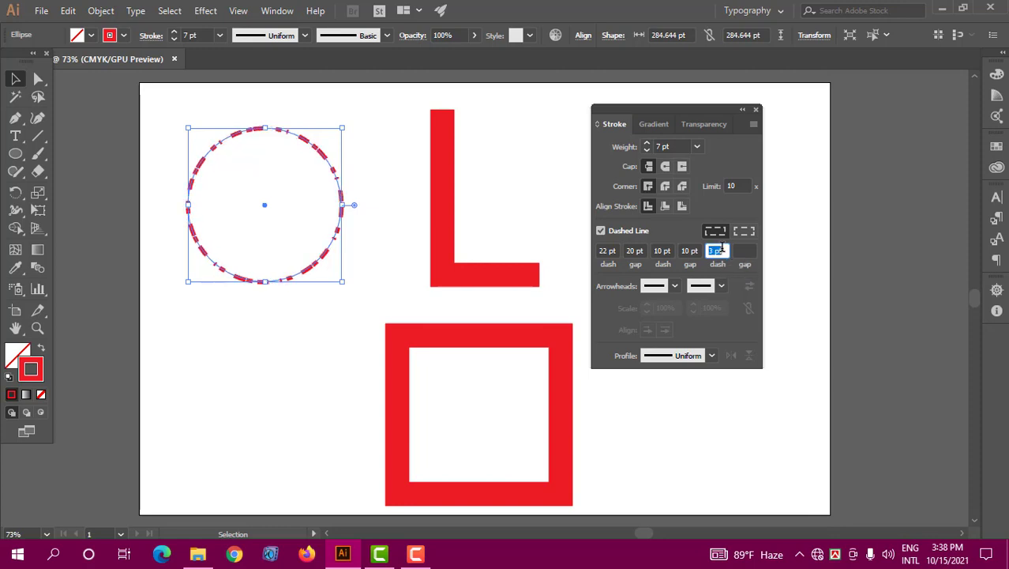
pyautogui.press('Up')
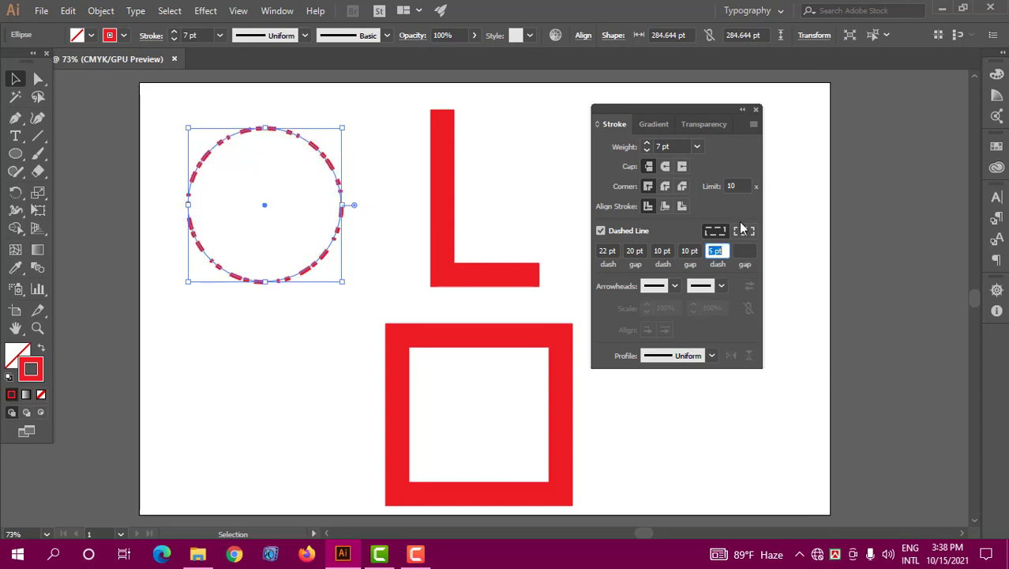
# Raise the third gap of the circle's dashed stroke stepwise to 5 pt
pyautogui.click(743, 251)
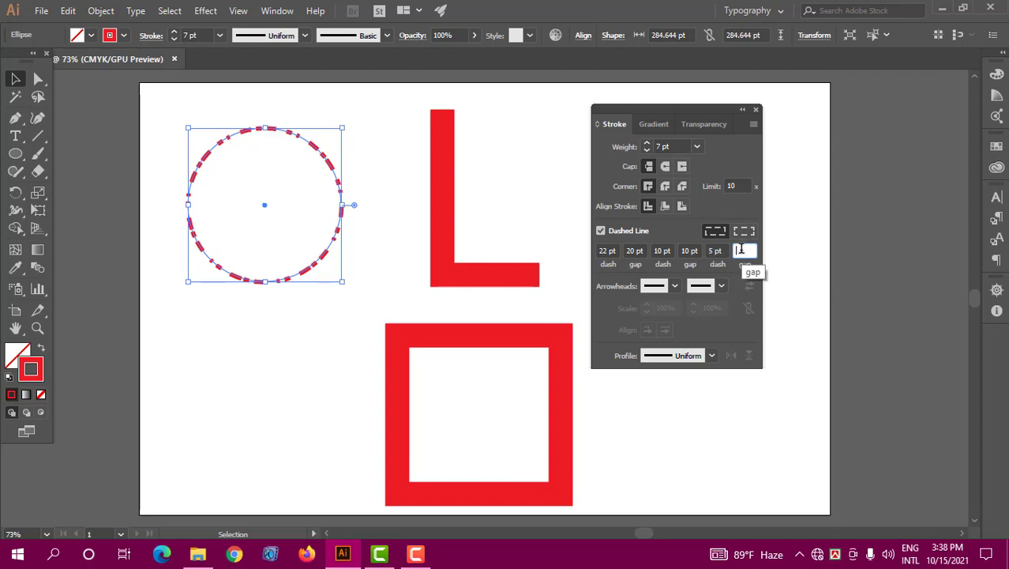
pyautogui.press('Up')
pyautogui.press('Up')
pyautogui.press('Up')
pyautogui.press('Up')
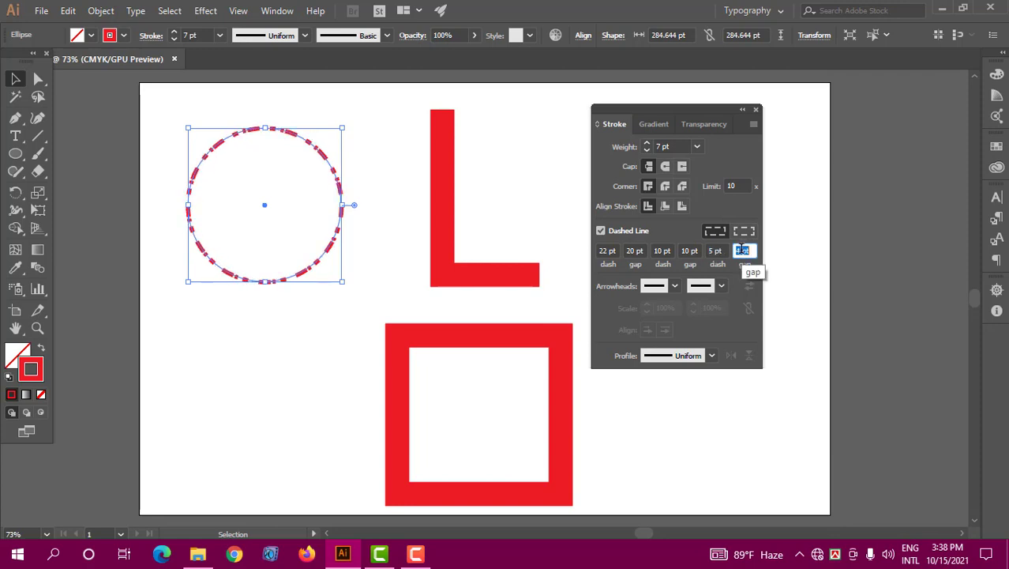
pyautogui.press('Up')
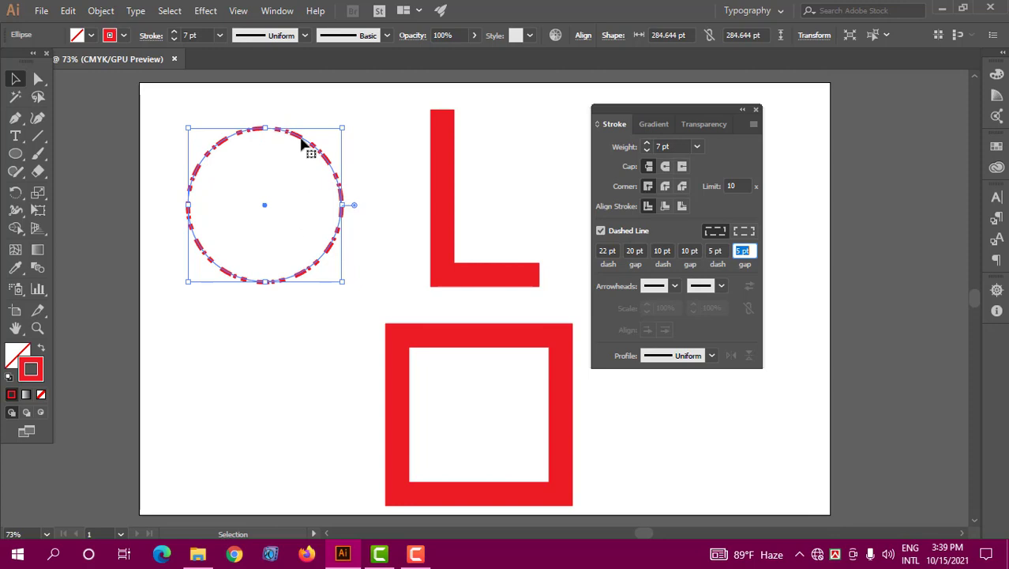
# Reselect the circle and alternate between preserving exact dash and gap lengths and aligning dashes to corners and path ends, finishing with the aligned option
pyautogui.click(365, 185)
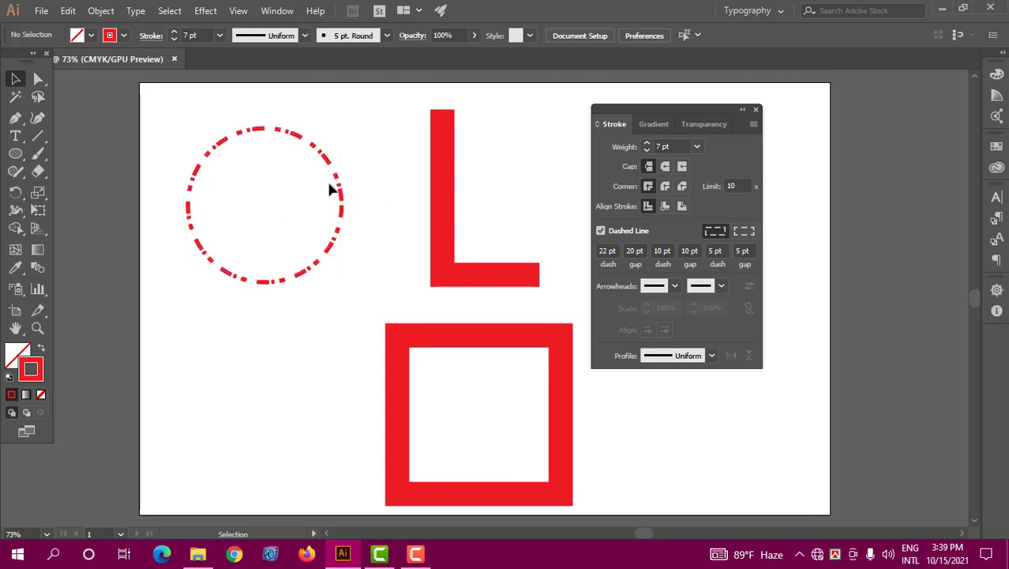
pyautogui.click(297, 140)
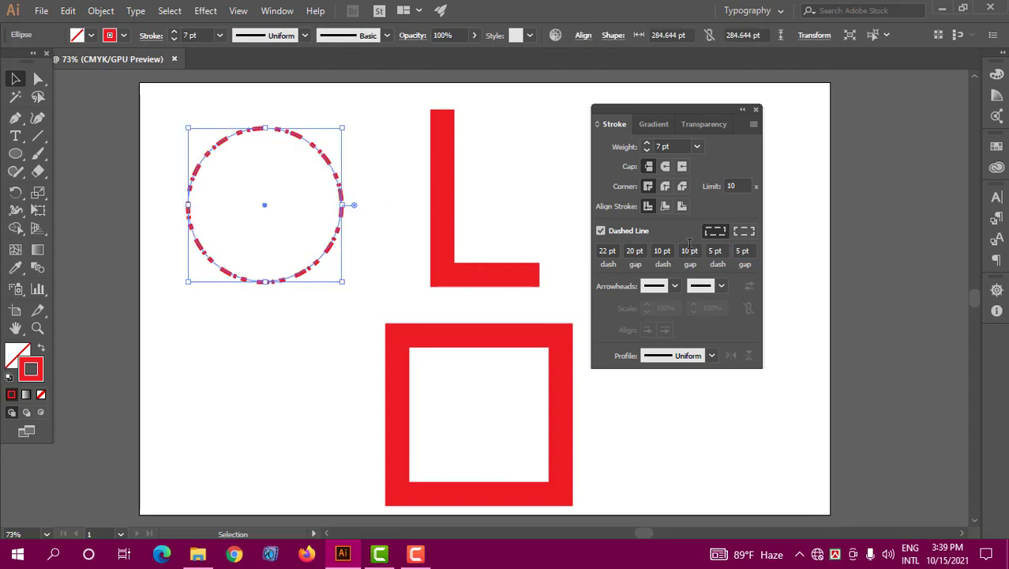
pyautogui.click(747, 234)
pyautogui.click(718, 235)
pyautogui.click(746, 233)
pyautogui.click(725, 232)
pyautogui.click(746, 233)
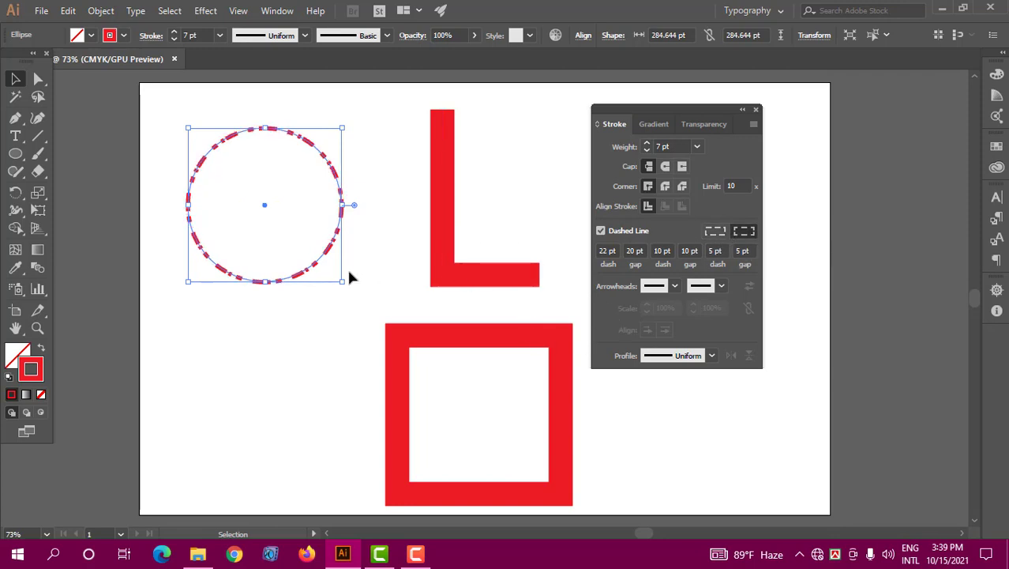
# Turn off the dashed line on the circle's stroke and deselect the circle
pyautogui.click(612, 231)
pyautogui.click(396, 196)
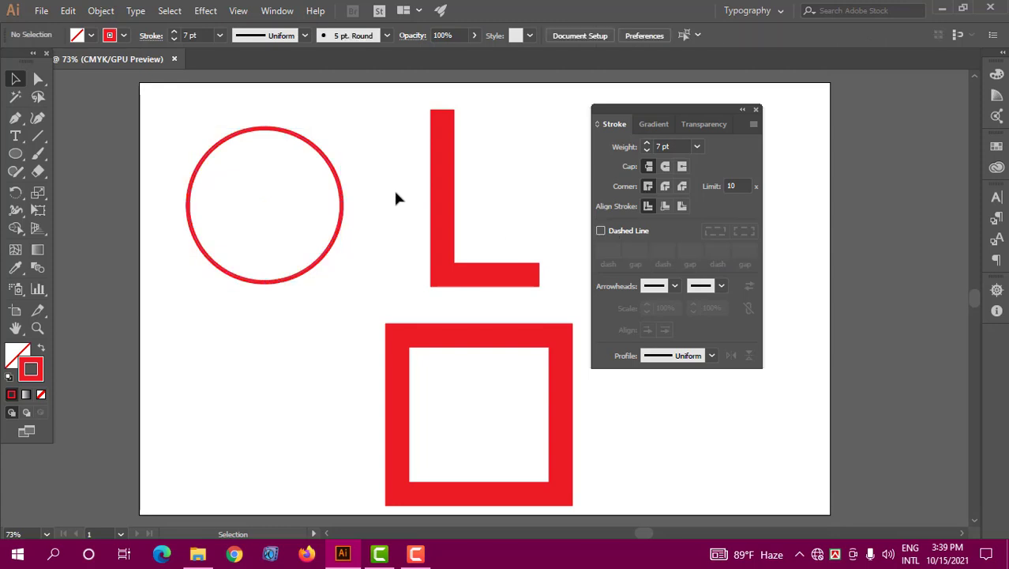
# Select the circle, browse the start arrowheads, apply Arrow 1 to the start of its path, and deselect it
pyautogui.moveTo(385, 169); pyautogui.dragTo(261, 244)
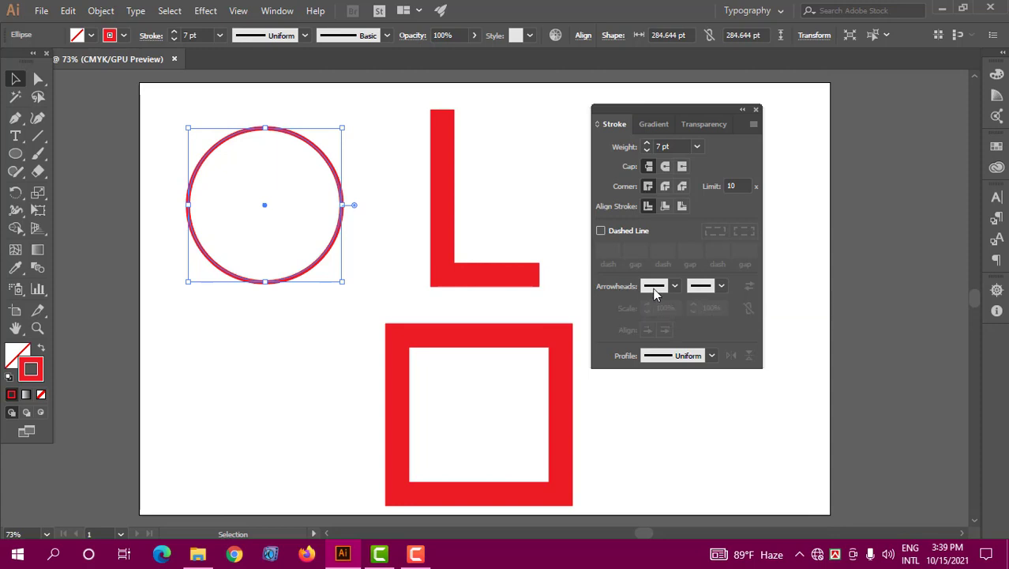
pyautogui.click(654, 289)
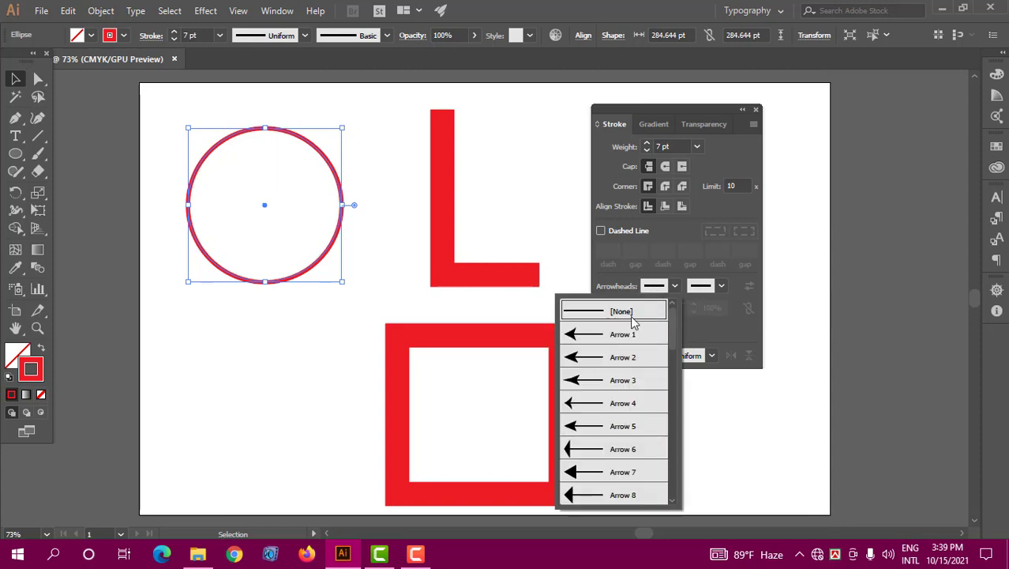
pyautogui.moveTo(675, 319); pyautogui.dragTo(672, 493)
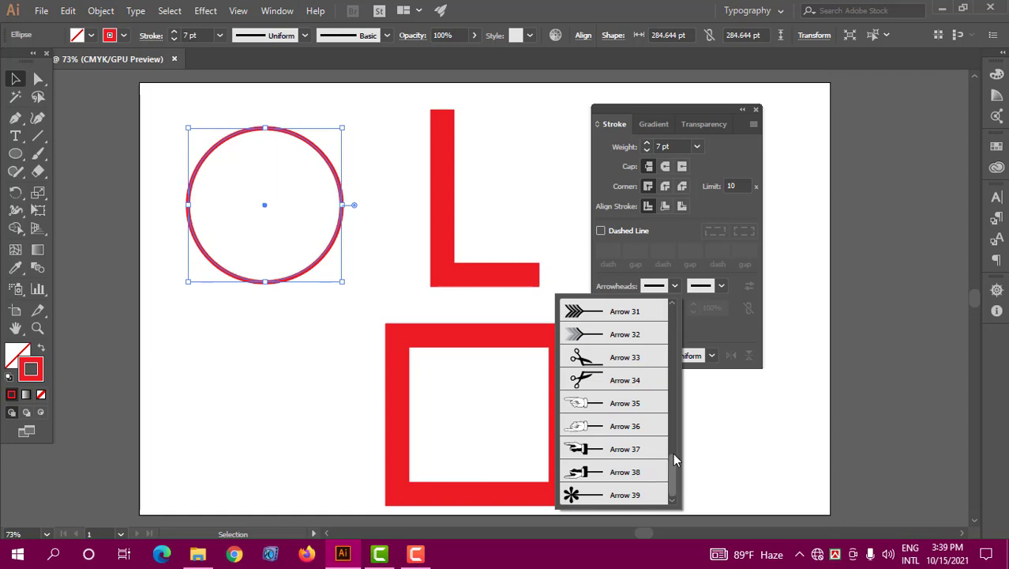
pyautogui.moveTo(673, 456); pyautogui.dragTo(690, 296)
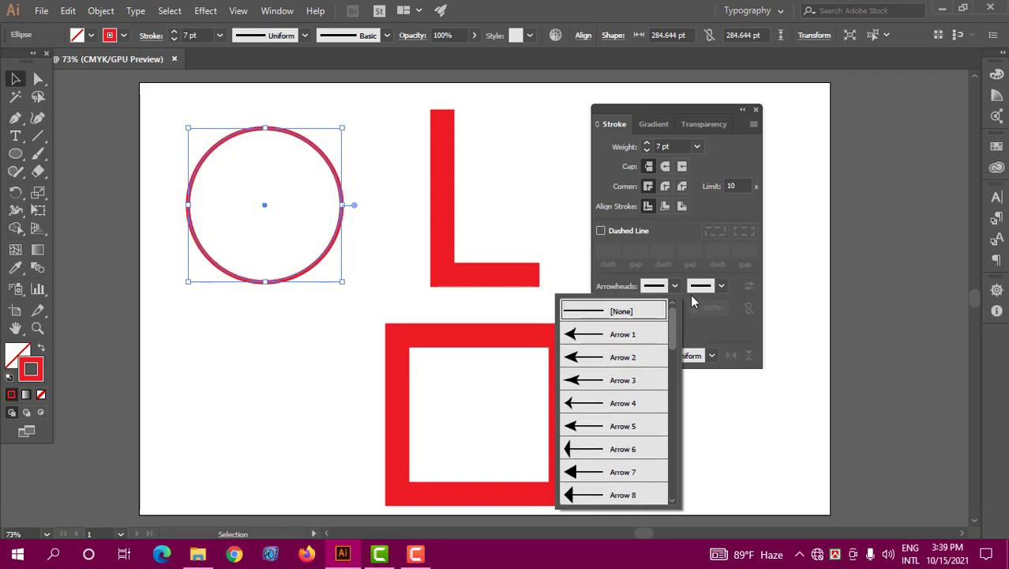
pyautogui.click(600, 335)
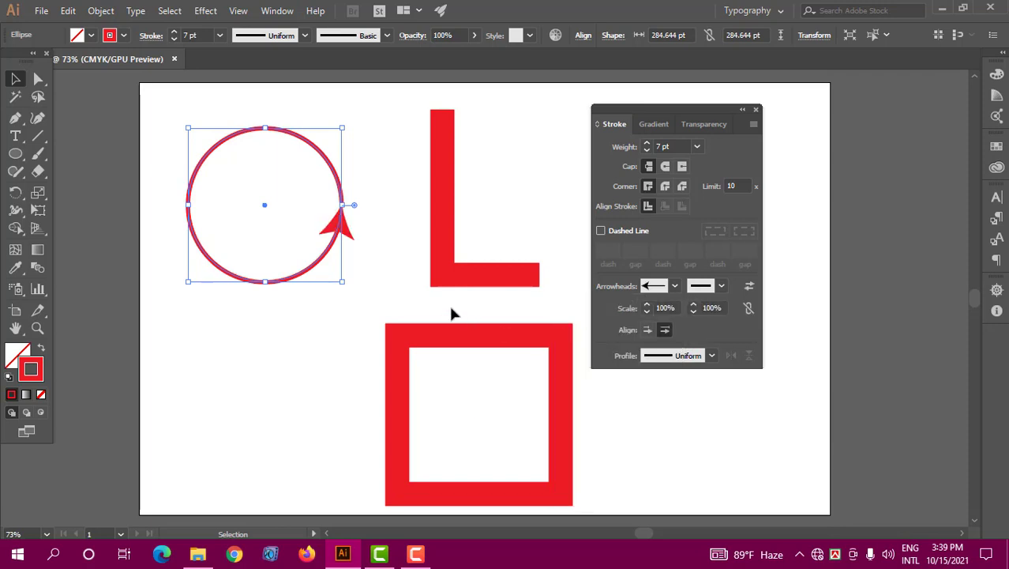
pyautogui.click(360, 241)
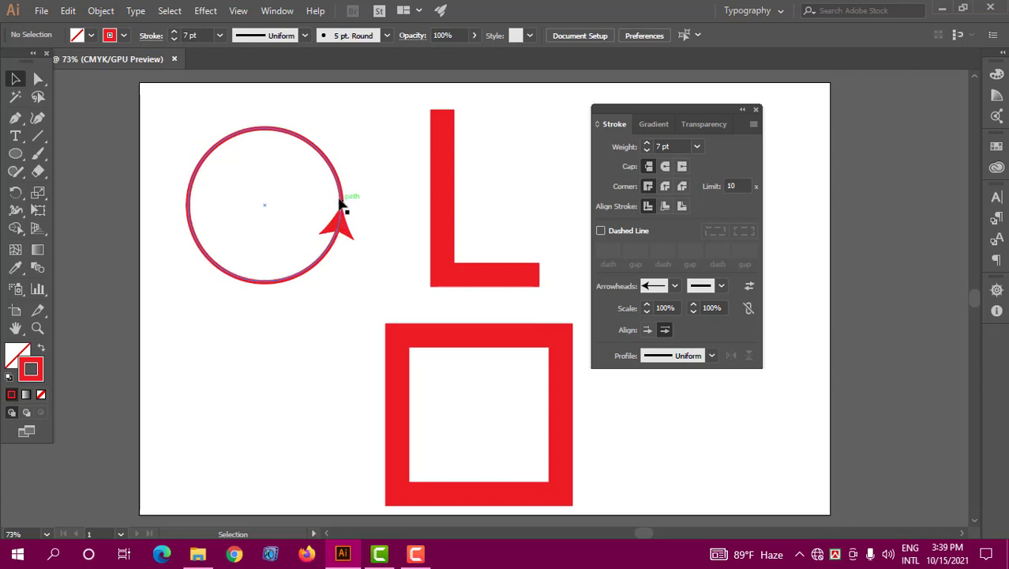
# With nothing selected, set the stroke's end-point arrowhead to Arrow 1
pyautogui.click(700, 287)
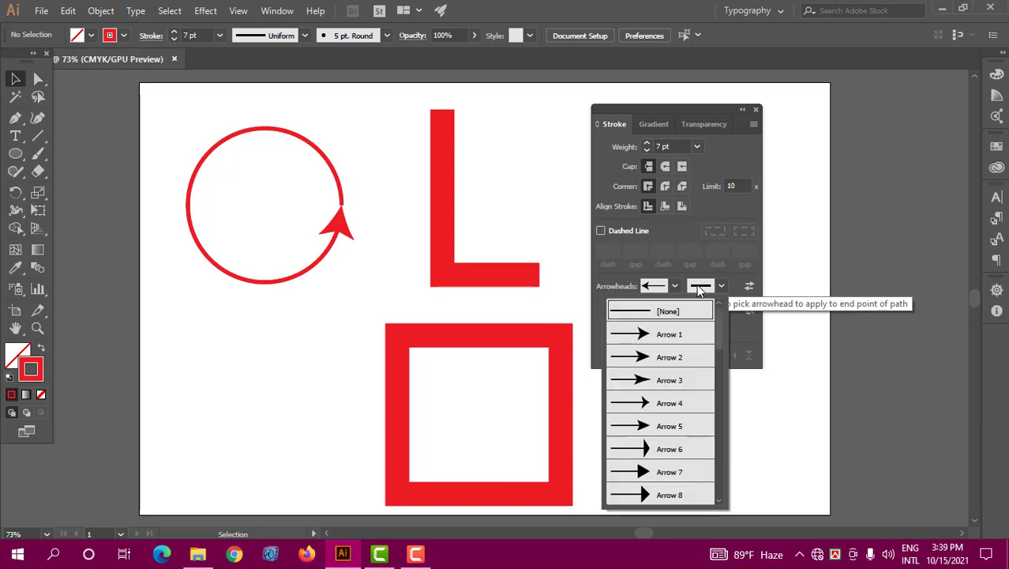
pyautogui.click(655, 338)
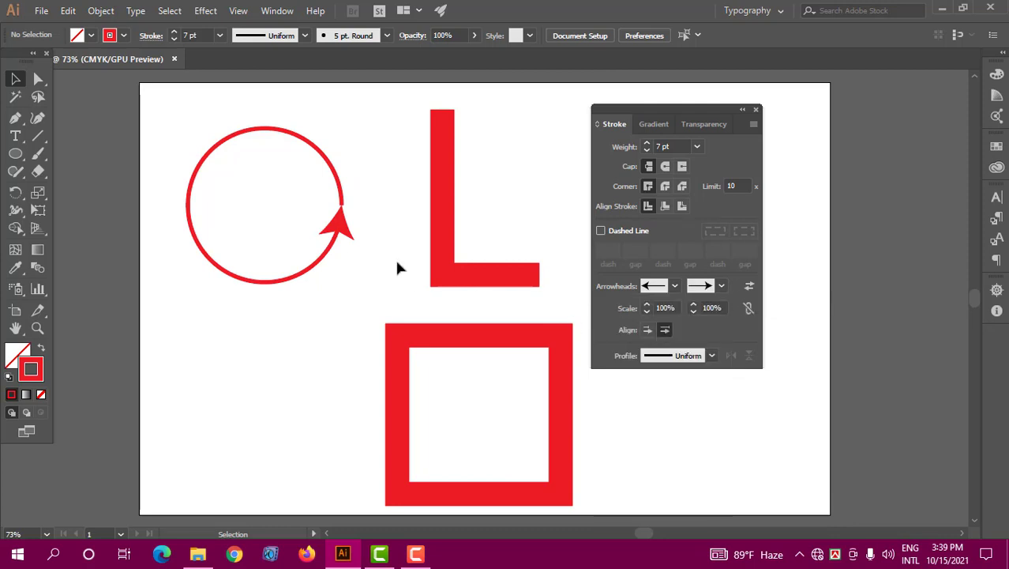
# Select the circle and apply Arrow 1, followed by Arrow 19, as the arrowhead at the end of its path
pyautogui.moveTo(352, 134); pyautogui.dragTo(253, 233)
pyautogui.click(719, 286)
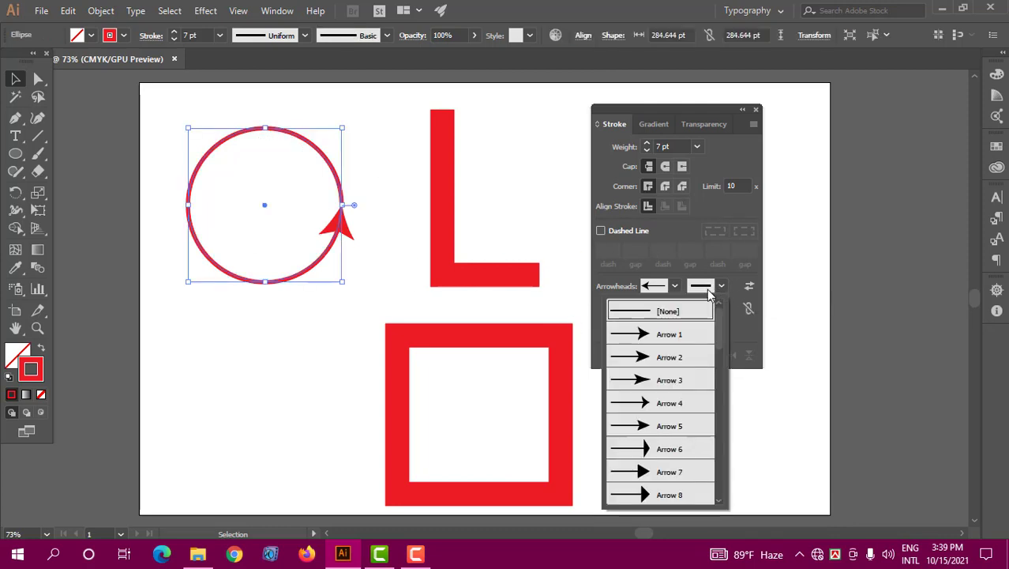
pyautogui.click(674, 336)
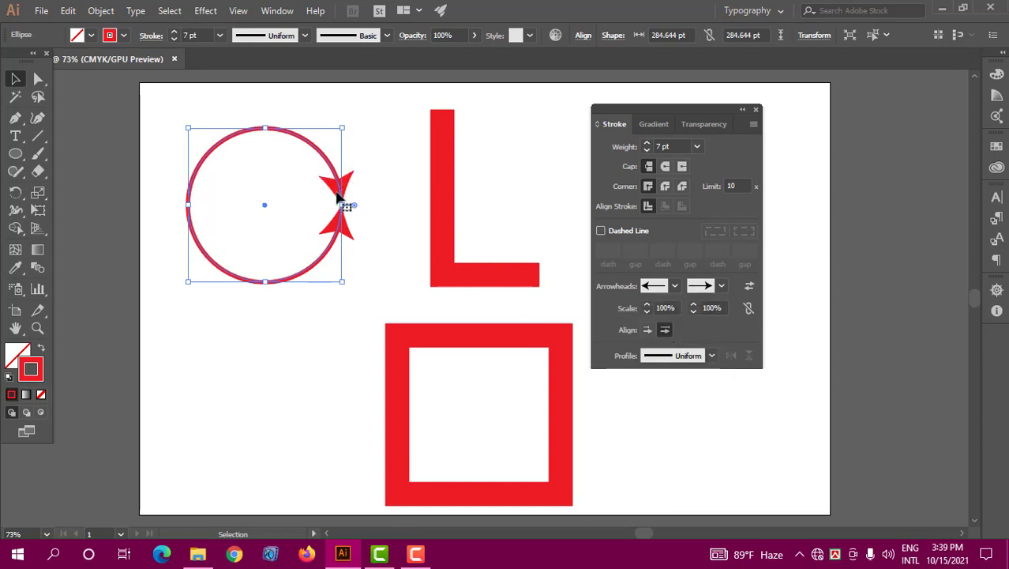
pyautogui.click(719, 285)
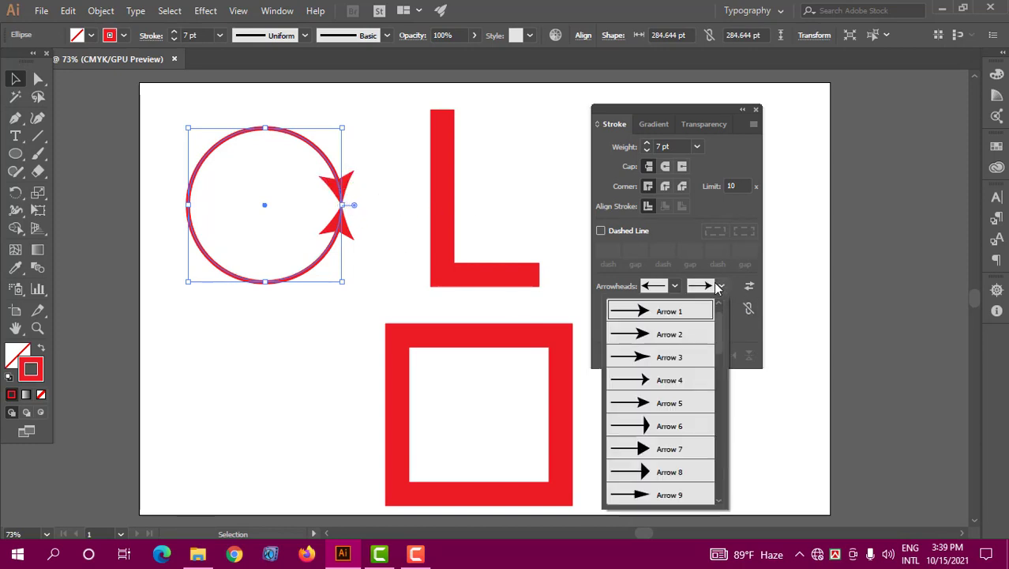
pyautogui.moveTo(716, 331); pyautogui.dragTo(720, 399)
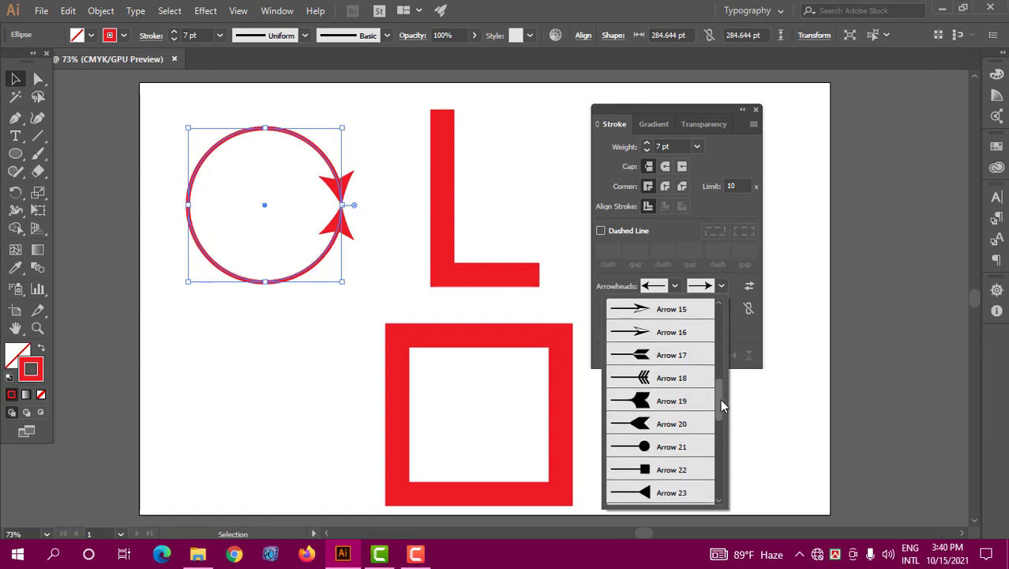
pyautogui.click(643, 398)
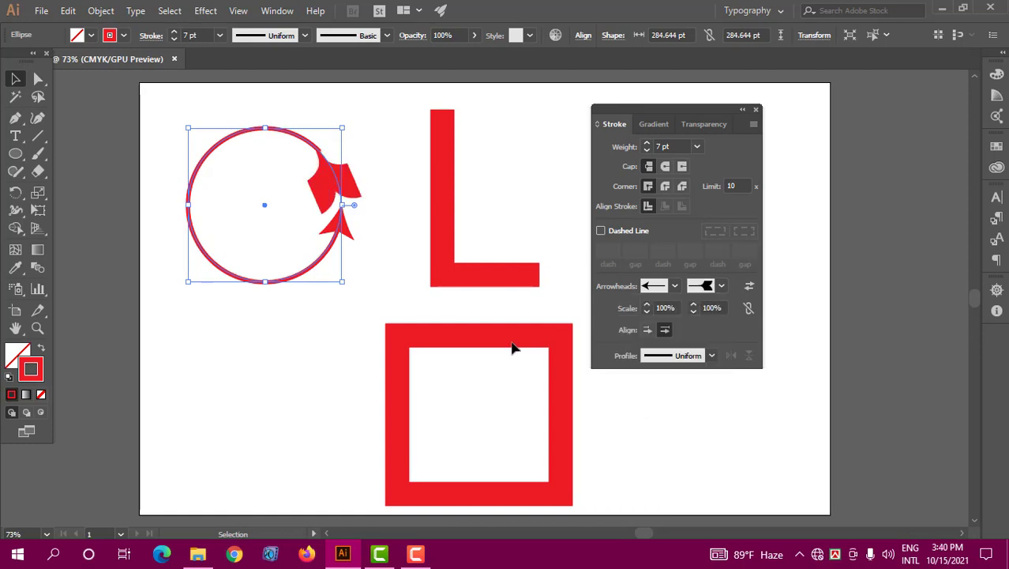
# Reselect the circle, change its end arrowhead to Arrow 20, and deselect it
pyautogui.click(401, 180)
pyautogui.click(335, 172)
pyautogui.click(706, 289)
pyautogui.click(666, 331)
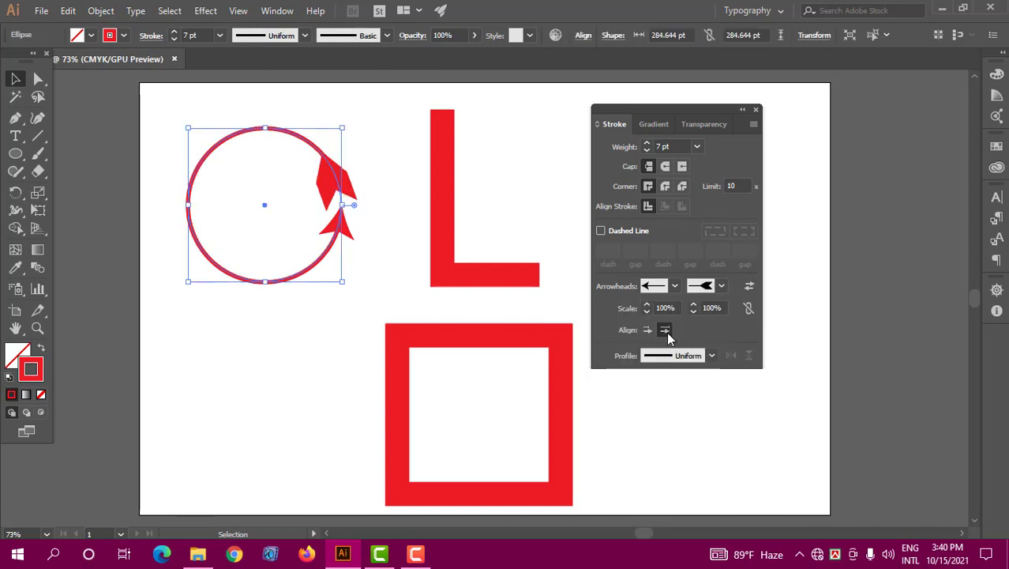
pyautogui.click(399, 218)
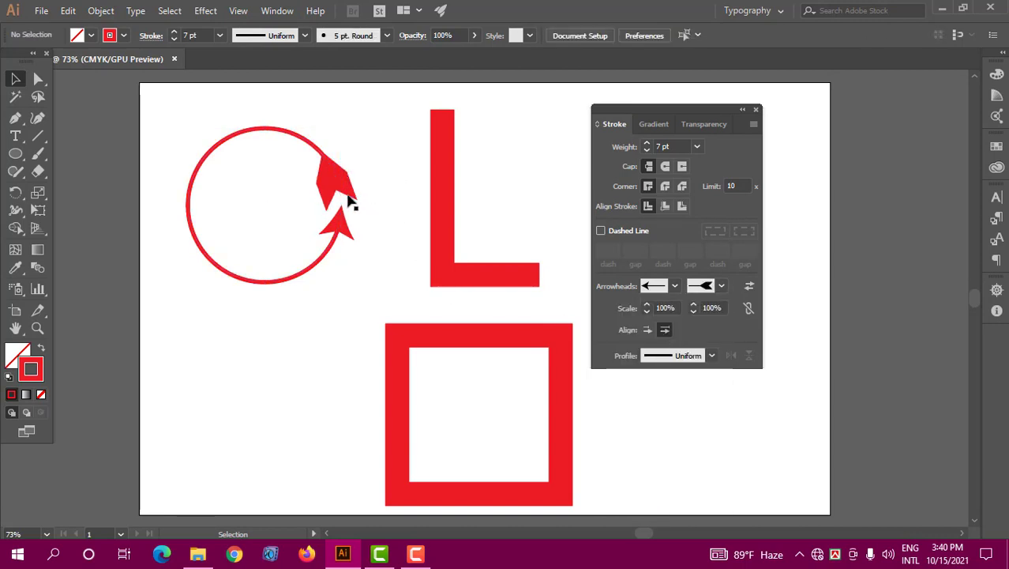
# Select the circle, reduce its end arrowhead's scale to 80%, and deselect it
pyautogui.click(345, 235)
pyautogui.click(350, 153)
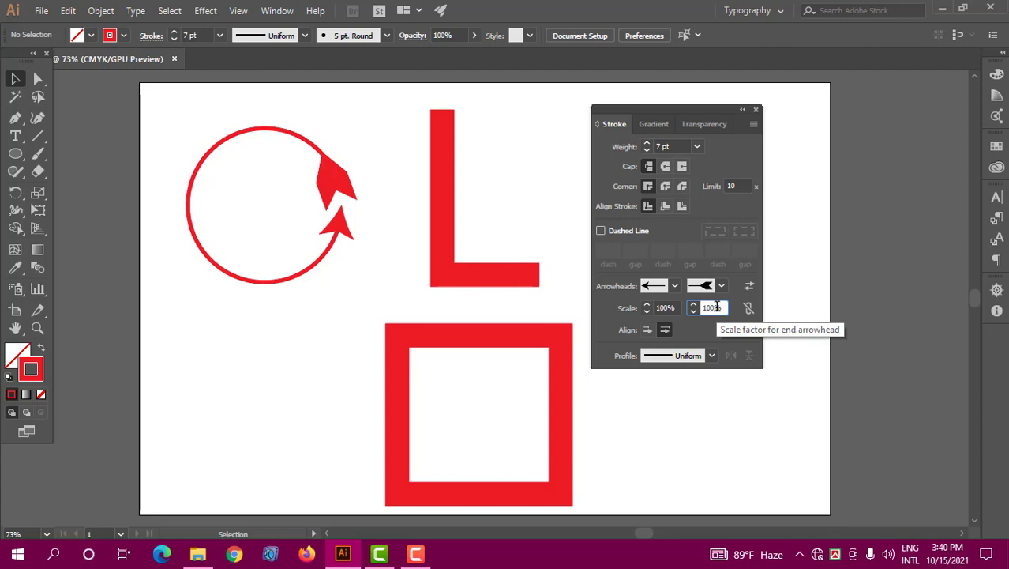
pyautogui.press('Down')
pyautogui.click(349, 236)
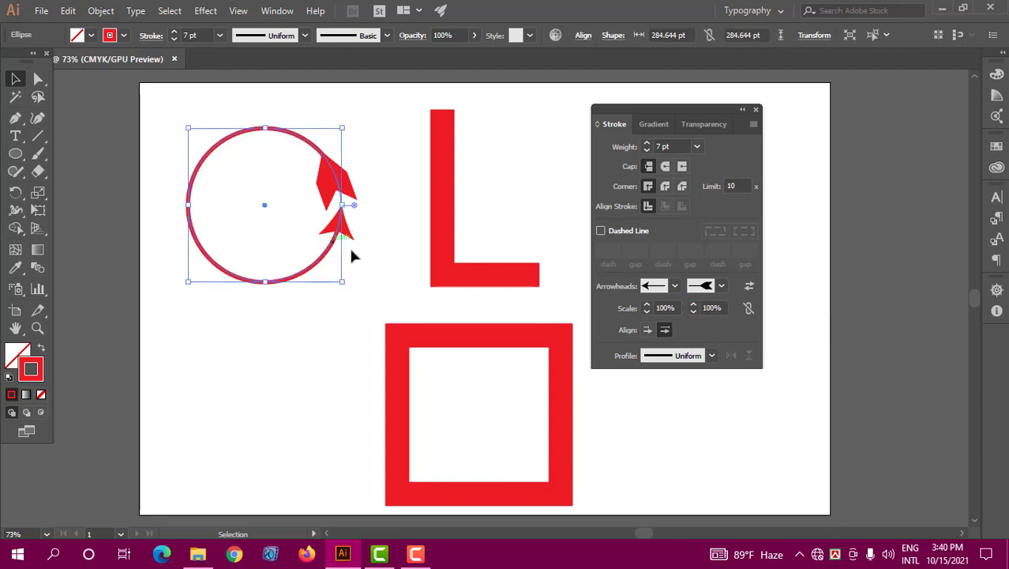
pyautogui.click(713, 308)
pyautogui.scroll(-12, 713, 307)
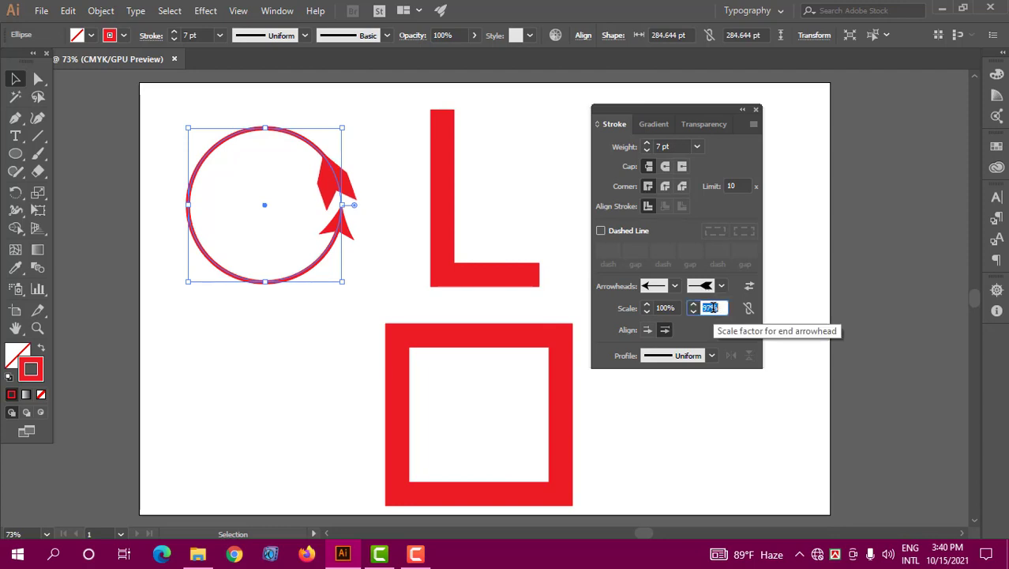
pyautogui.scroll(-8, 713, 307)
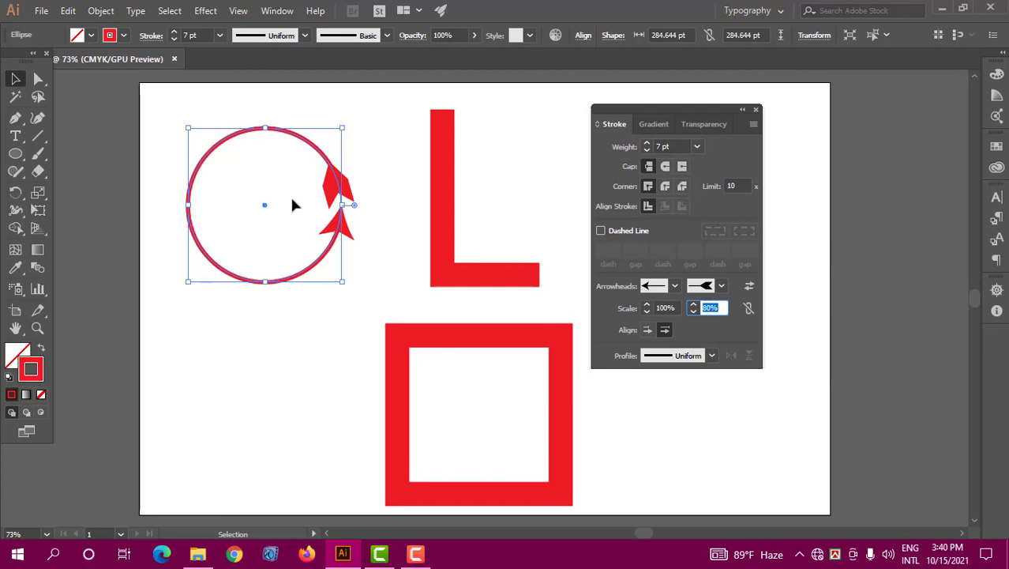
pyautogui.click(386, 180)
# Select the circle, change its start arrowhead to Arrow 15, and deselect it
pyautogui.click(341, 197)
pyautogui.click(662, 286)
pyautogui.click(674, 286)
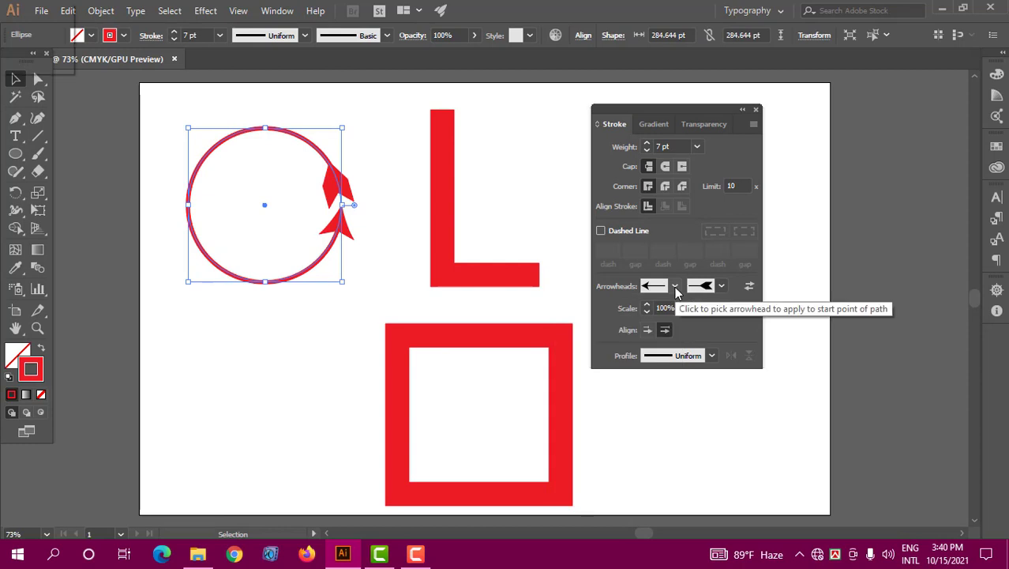
pyautogui.click(675, 286)
pyautogui.moveTo(678, 332); pyautogui.dragTo(670, 390)
pyautogui.click(600, 351)
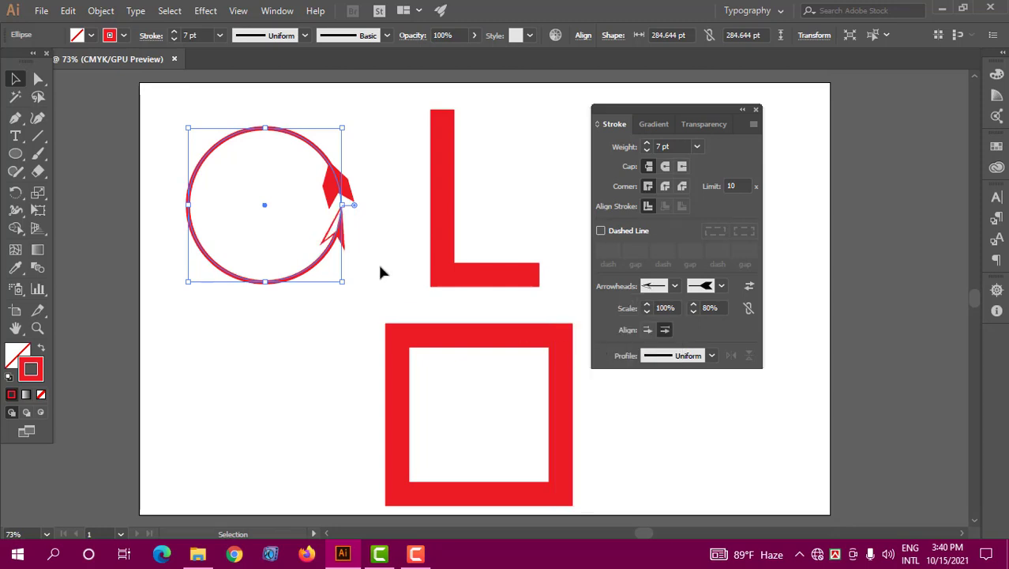
pyautogui.click(362, 246)
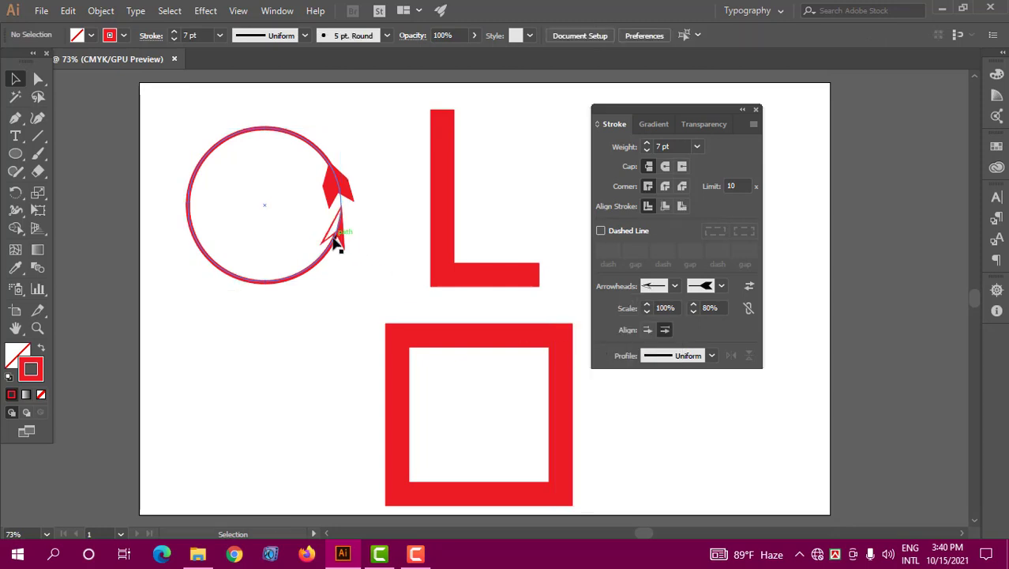
# Select the circle and set its end arrowhead to Arrow 17 and its start arrowhead to Arrow 20
pyautogui.click(347, 190)
pyautogui.click(720, 285)
pyautogui.click(720, 286)
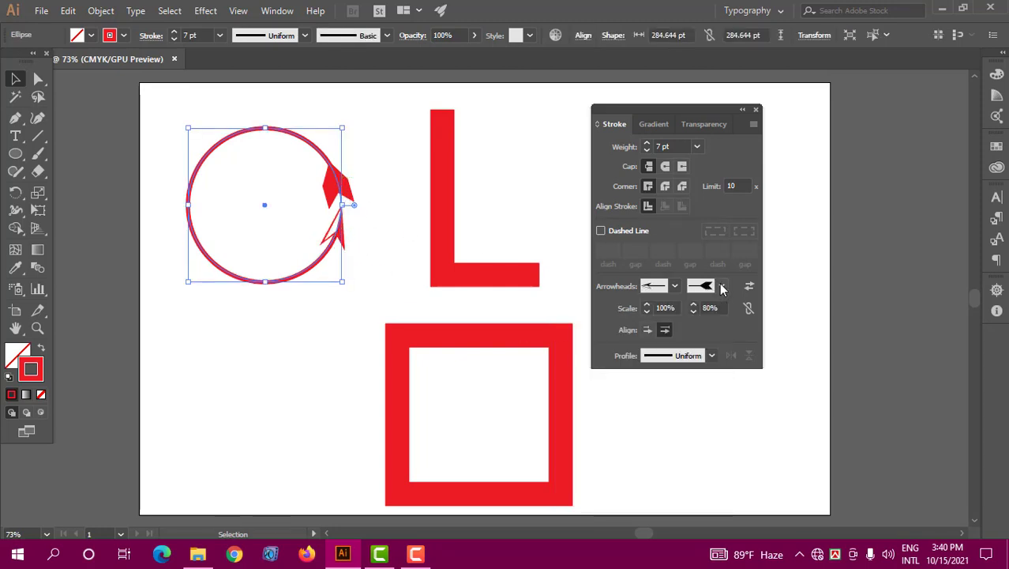
pyautogui.click(720, 286)
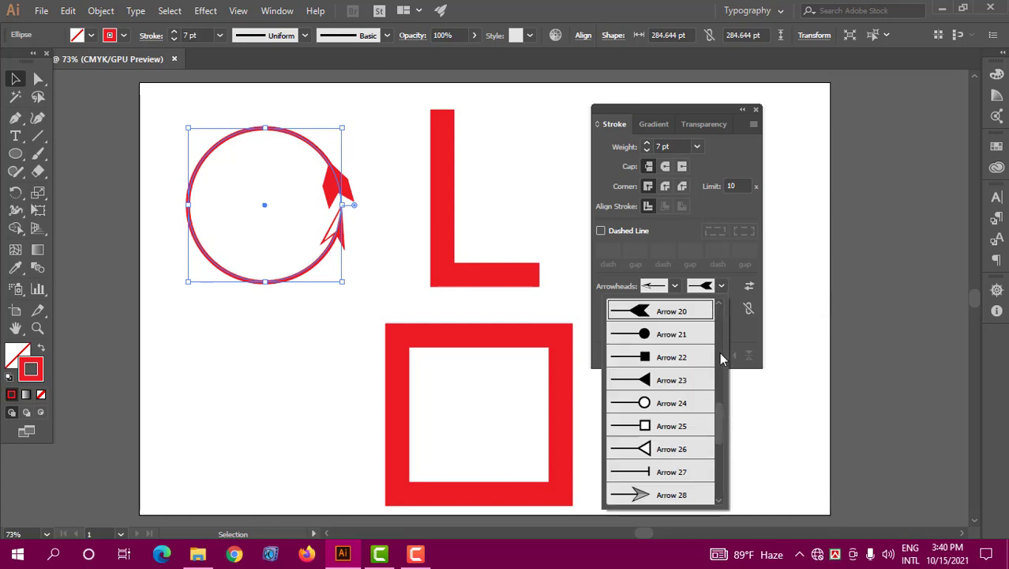
pyautogui.click(720, 352)
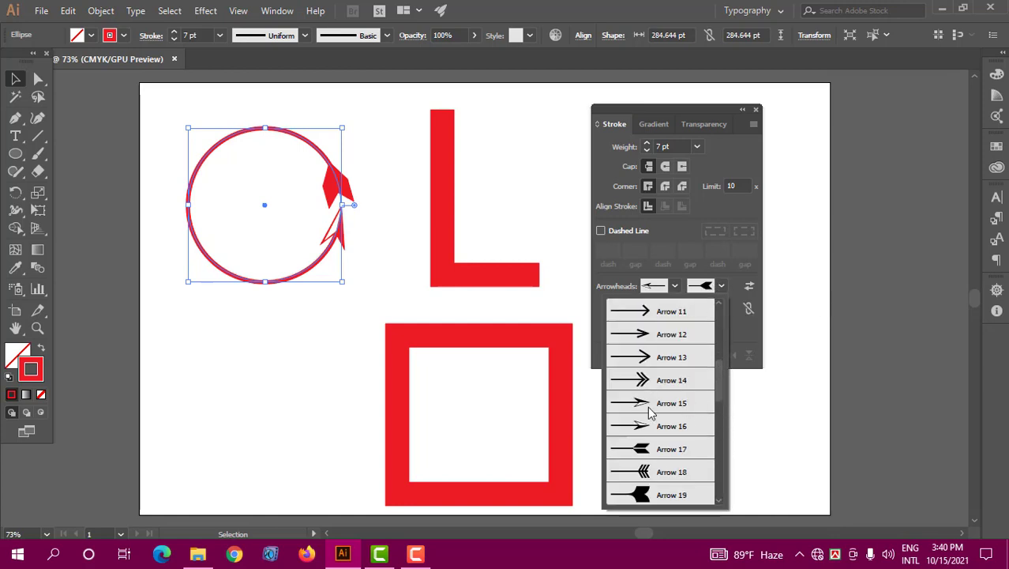
pyautogui.click(649, 449)
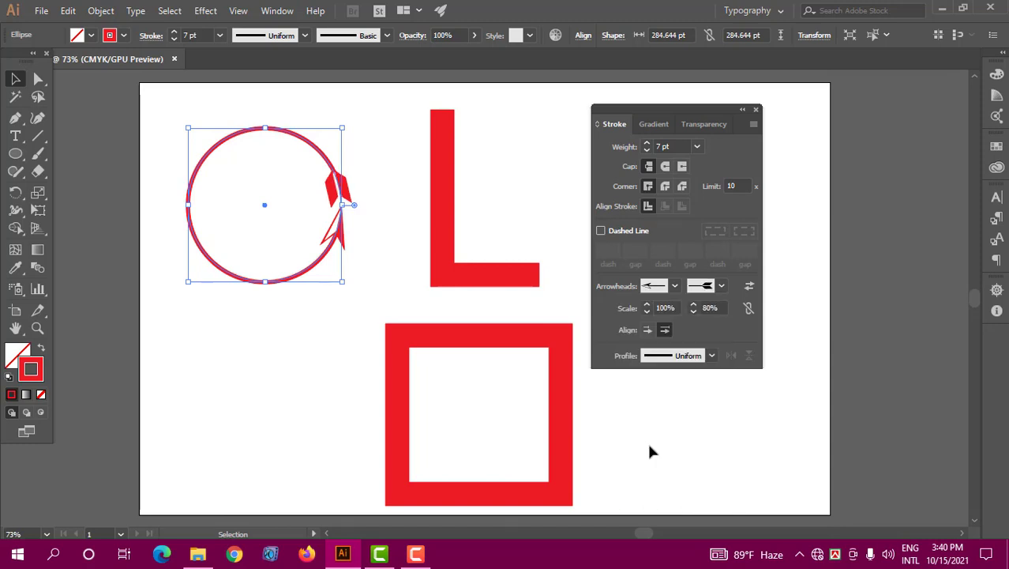
pyautogui.click(672, 286)
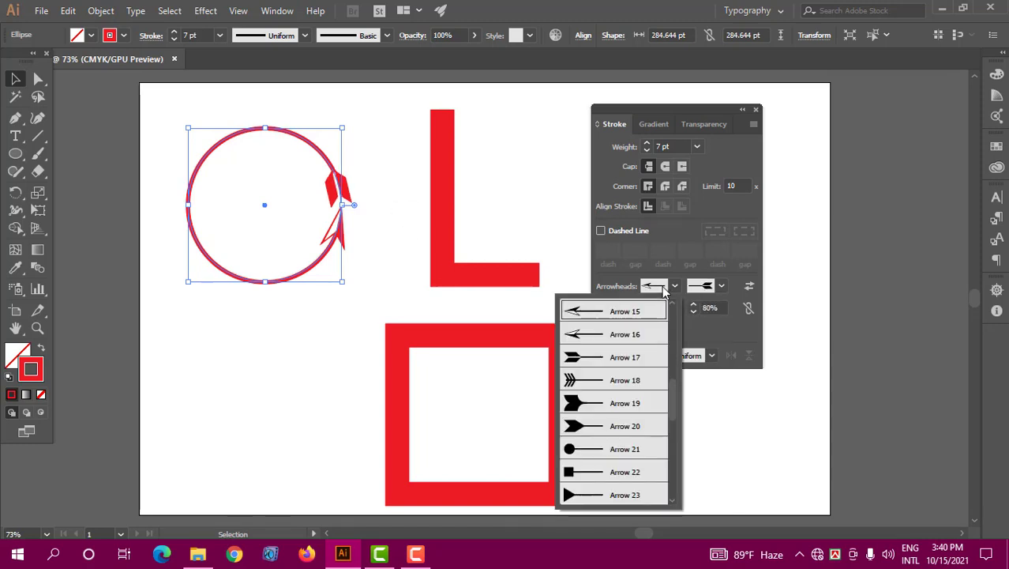
pyautogui.click(597, 427)
# Browse the end arrowheads, apply a solid notched arrow to the end of the circle's path, and set its scale to 119%
pyautogui.click(720, 285)
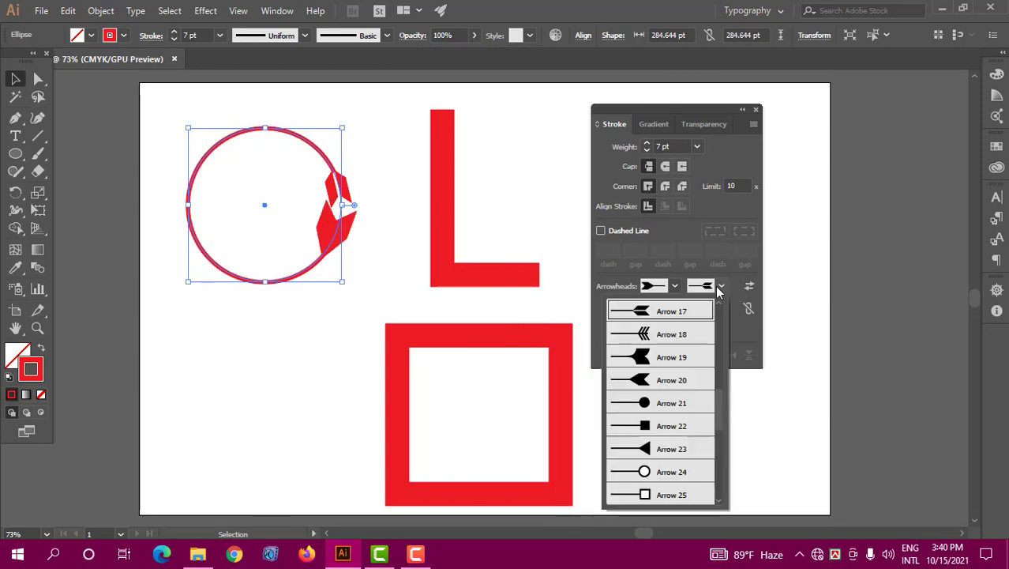
pyautogui.scroll(3, 720, 371)
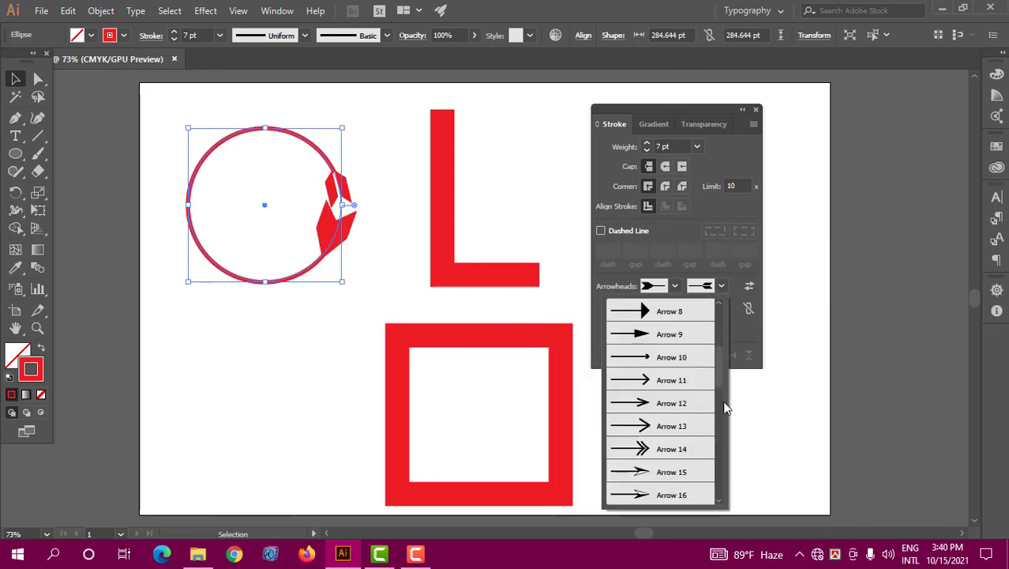
pyautogui.scroll(-3, 721, 382)
pyautogui.moveTo(720, 399); pyautogui.dragTo(722, 335)
pyautogui.click(635, 359)
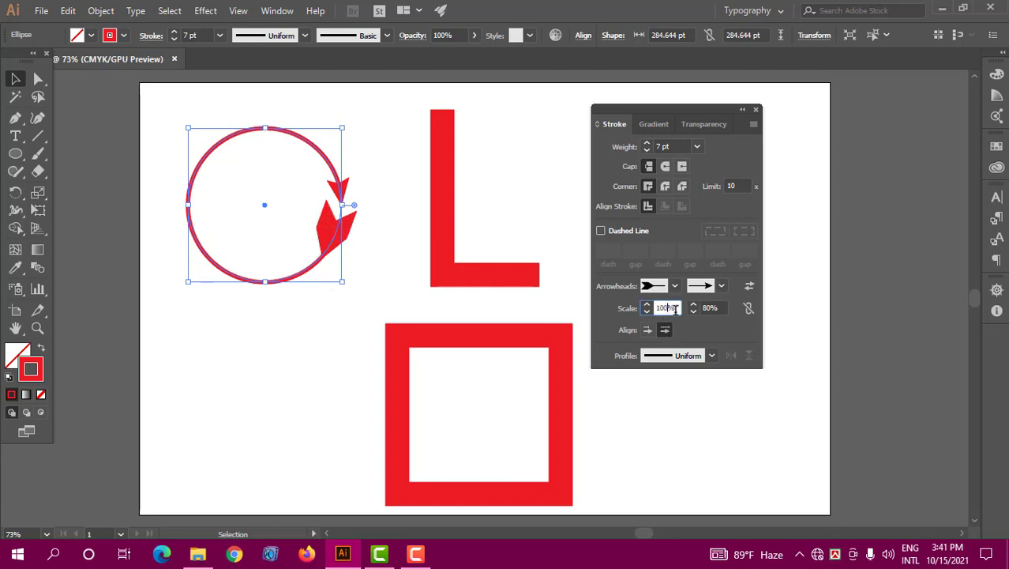
pyautogui.scroll(8, 714, 301)
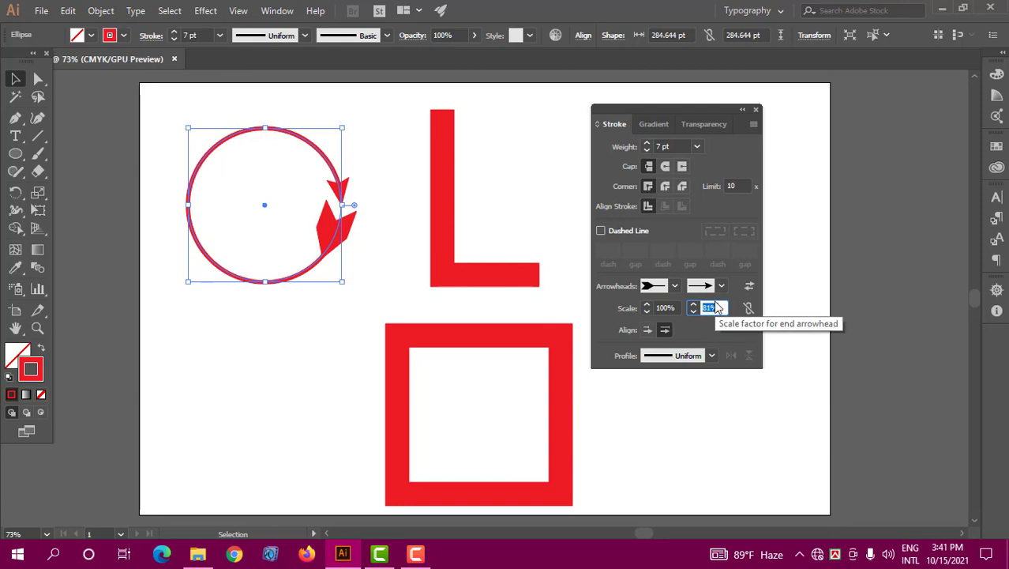
pyautogui.scroll(20, 717, 307)
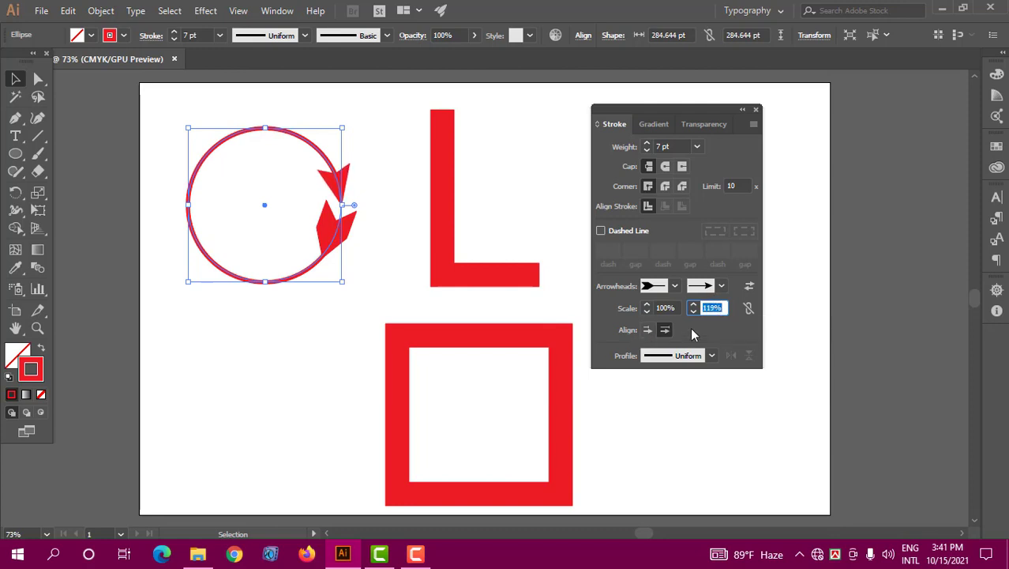
# Alternate the arrow tips between extending beyond the path end and sitting at it, and swap the start and end arrowheads back and forth
pyautogui.click(650, 332)
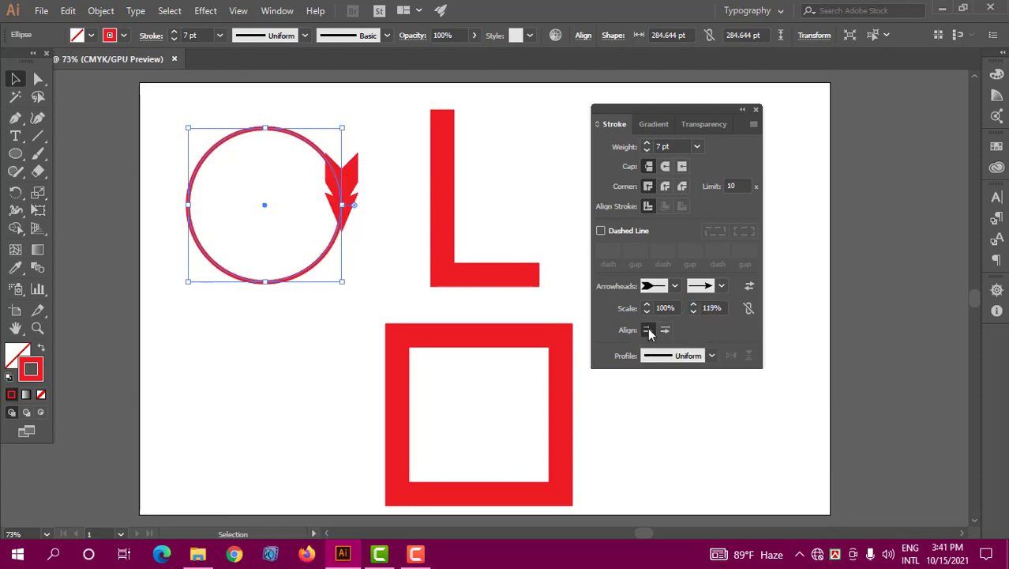
pyautogui.click(666, 330)
pyautogui.click(648, 330)
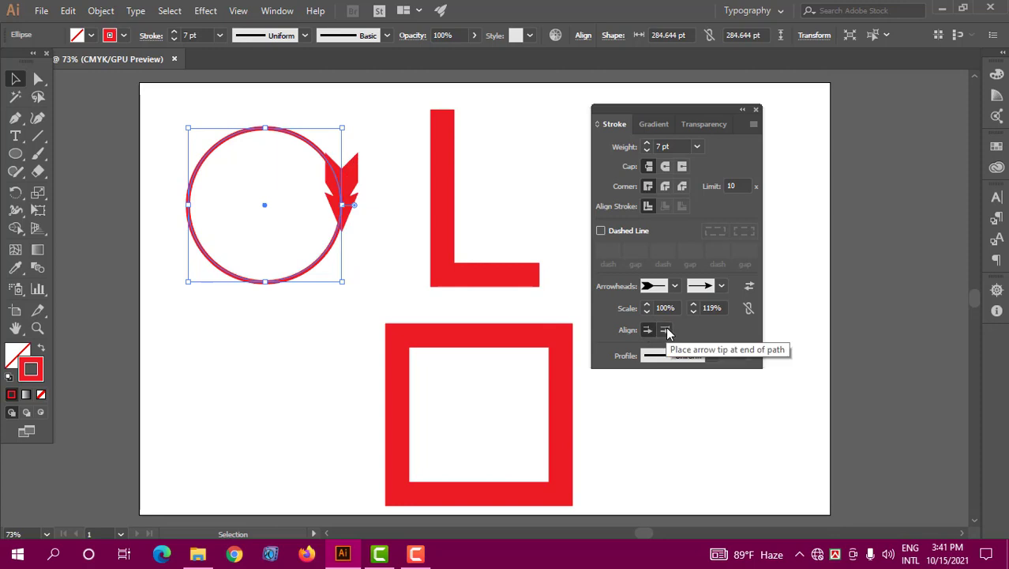
pyautogui.click(667, 329)
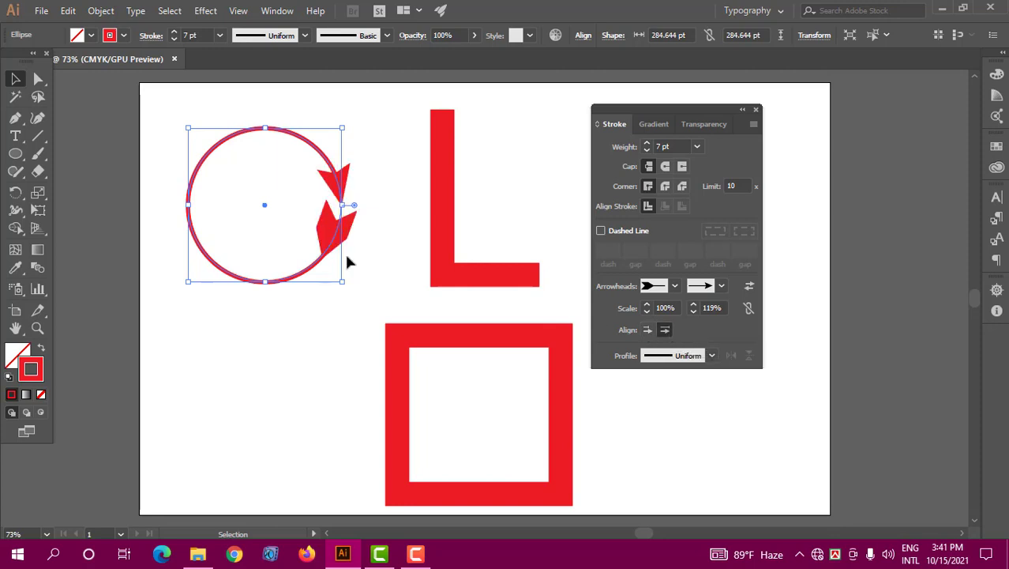
pyautogui.click(748, 286)
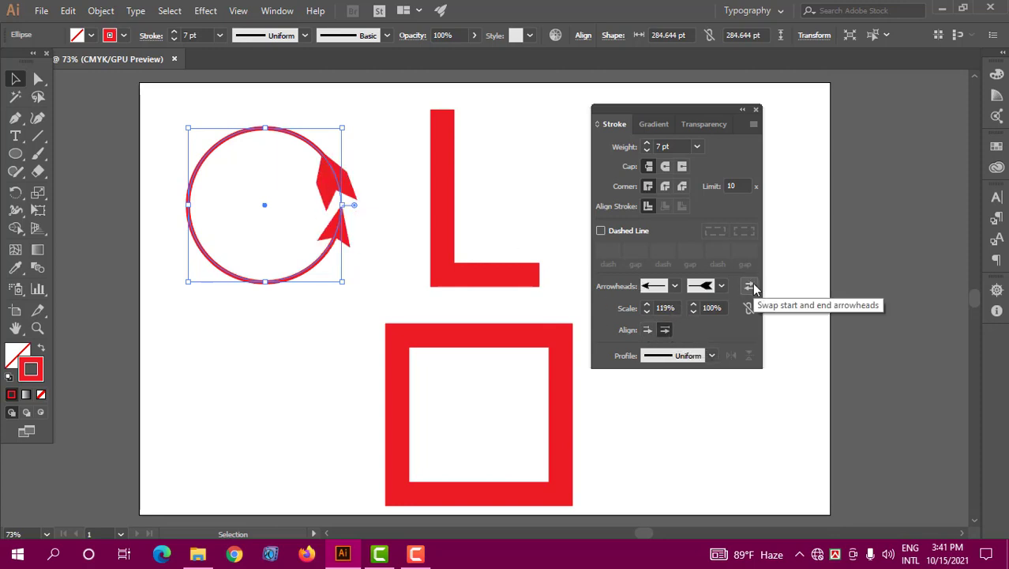
pyautogui.click(749, 287)
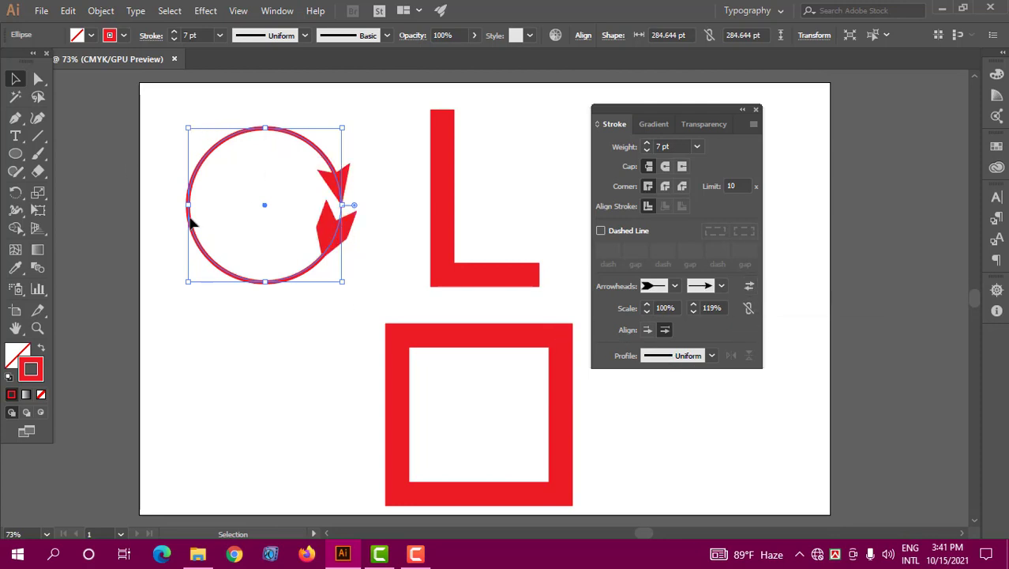
# Try several variable-width profiles on the circle's stroke, finish with the symmetrical profile that tapers at both ends, and deselect the circle
pyautogui.click(672, 356)
pyautogui.click(668, 323)
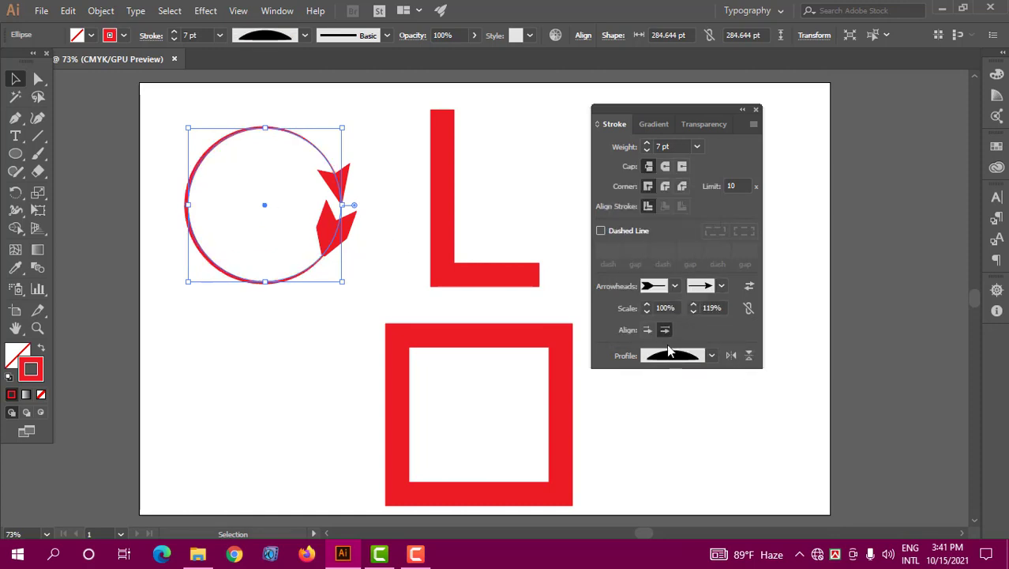
pyautogui.click(669, 352)
pyautogui.click(661, 289)
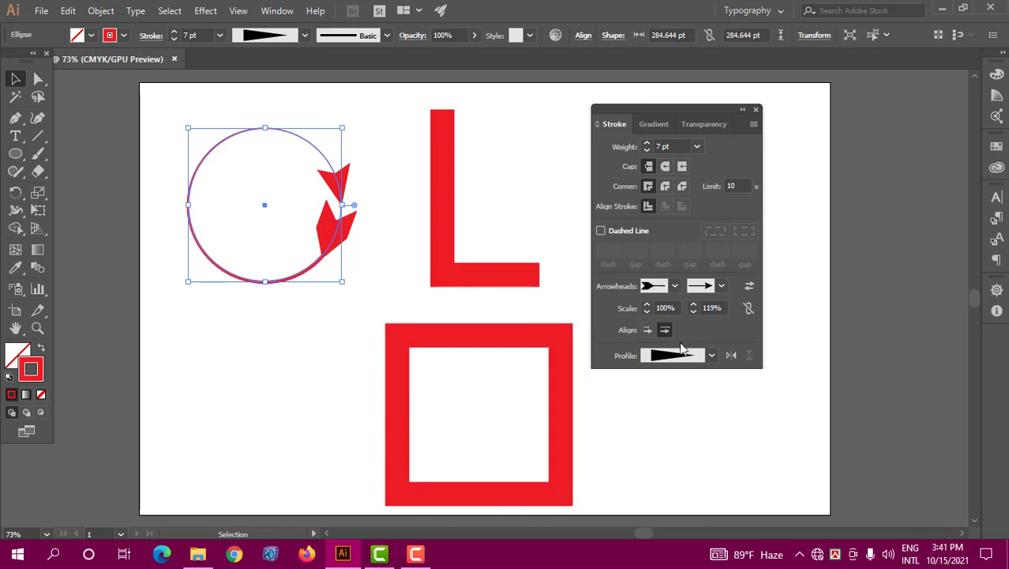
pyautogui.click(685, 354)
pyautogui.click(667, 244)
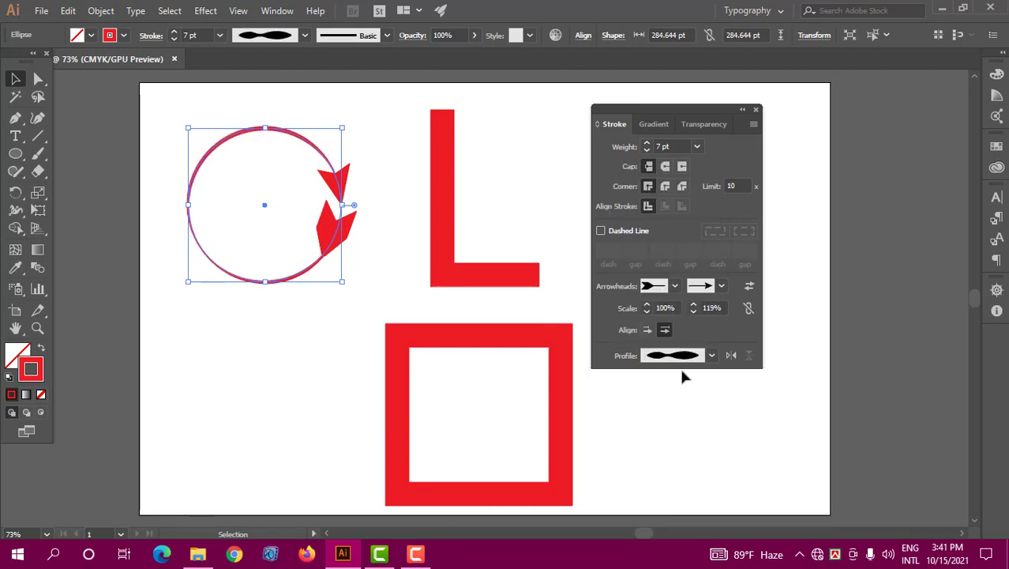
pyautogui.click(685, 355)
pyautogui.click(663, 206)
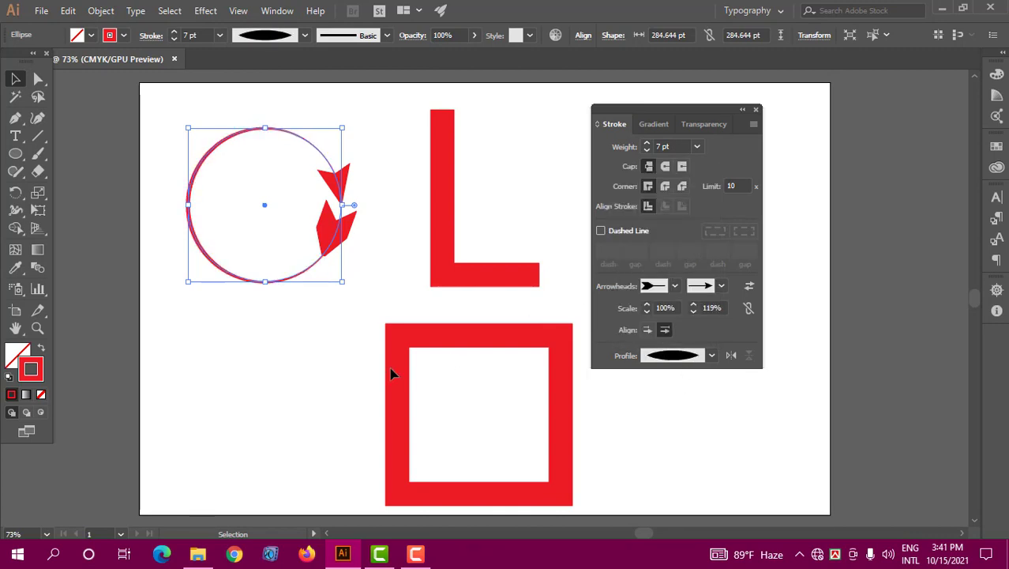
pyautogui.click(253, 350)
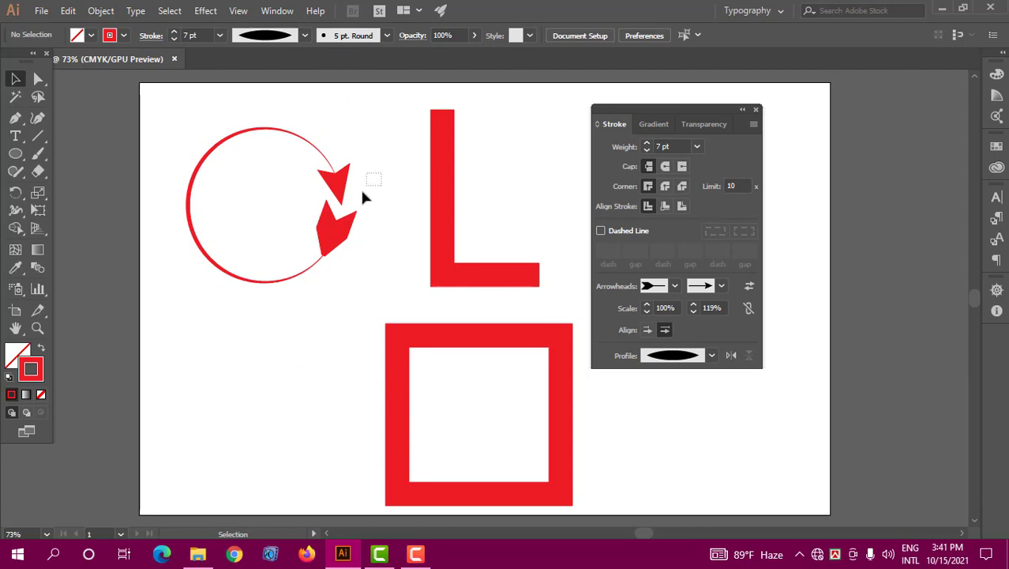
# Delete the circle, the L-shaped path and the square from the artboard, and close the Stroke panel
pyautogui.click(352, 207)
pyautogui.moveTo(514, 204); pyautogui.dragTo(330, 376)
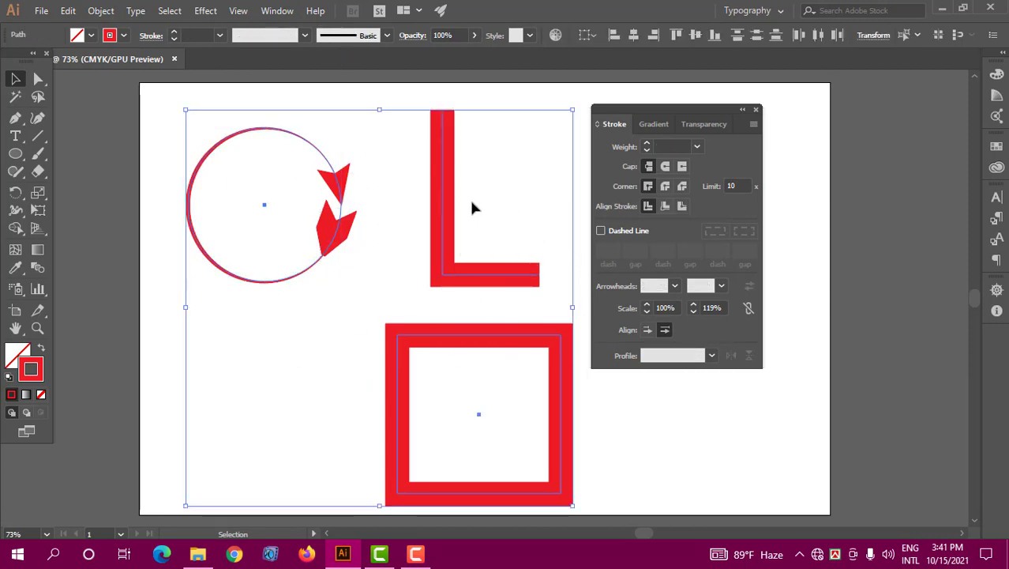
pyautogui.press('Delete')
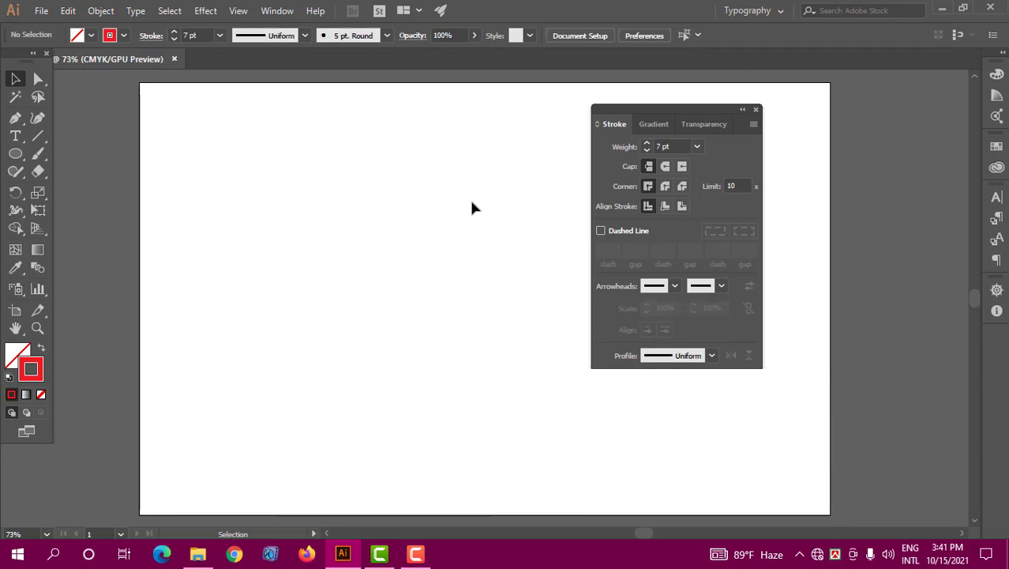
pyautogui.click(756, 110)
pyautogui.click(276, 14)
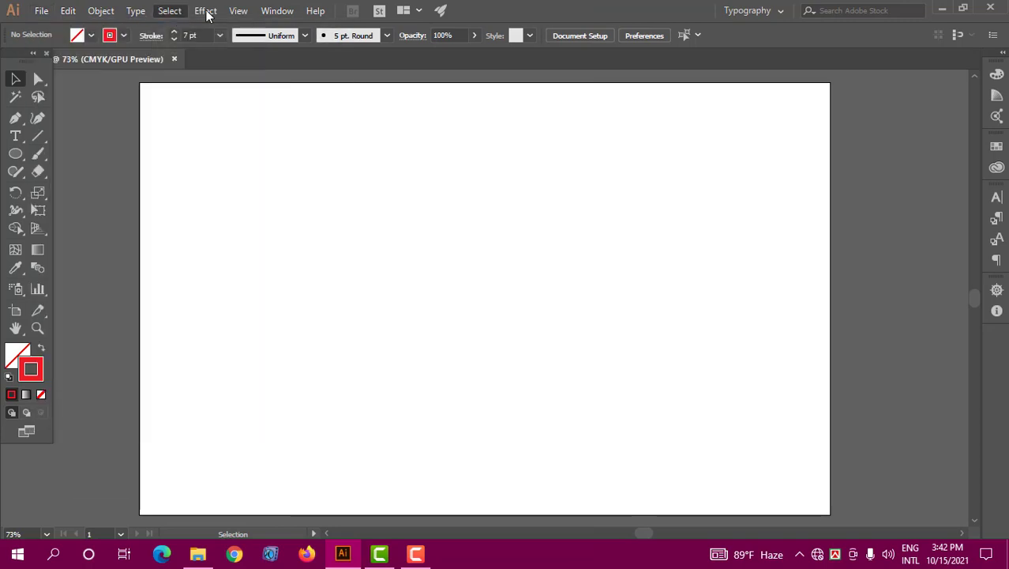
pyautogui.moveTo(124, 14)
pyautogui.click(510, 7)
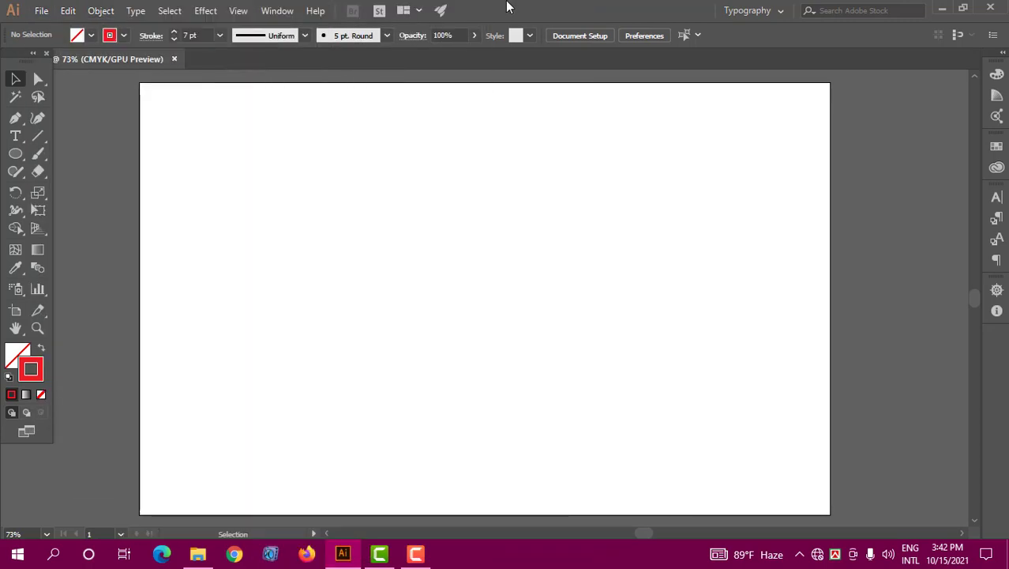
pyautogui.click(285, 11)
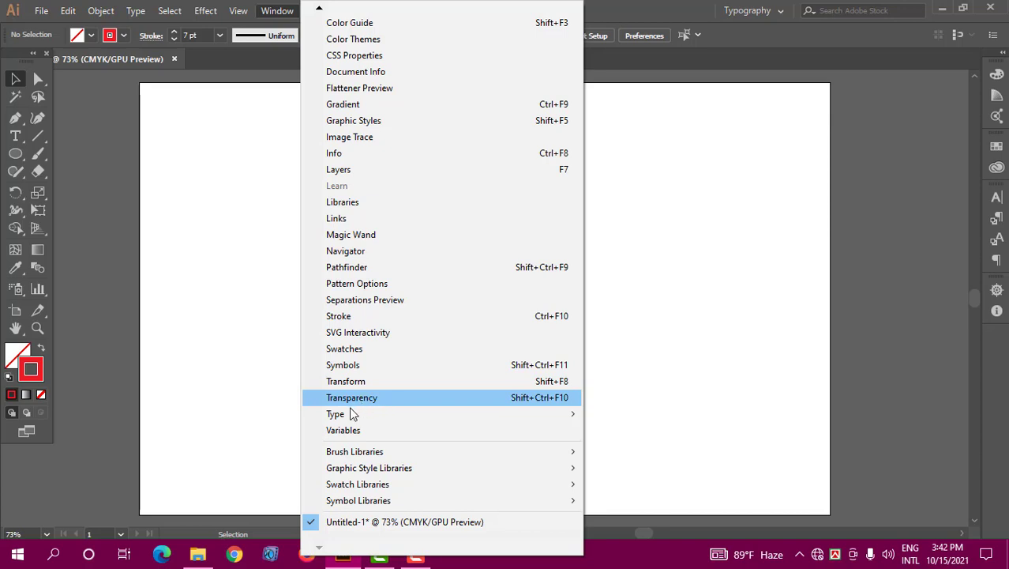
pyautogui.moveTo(363, 414)
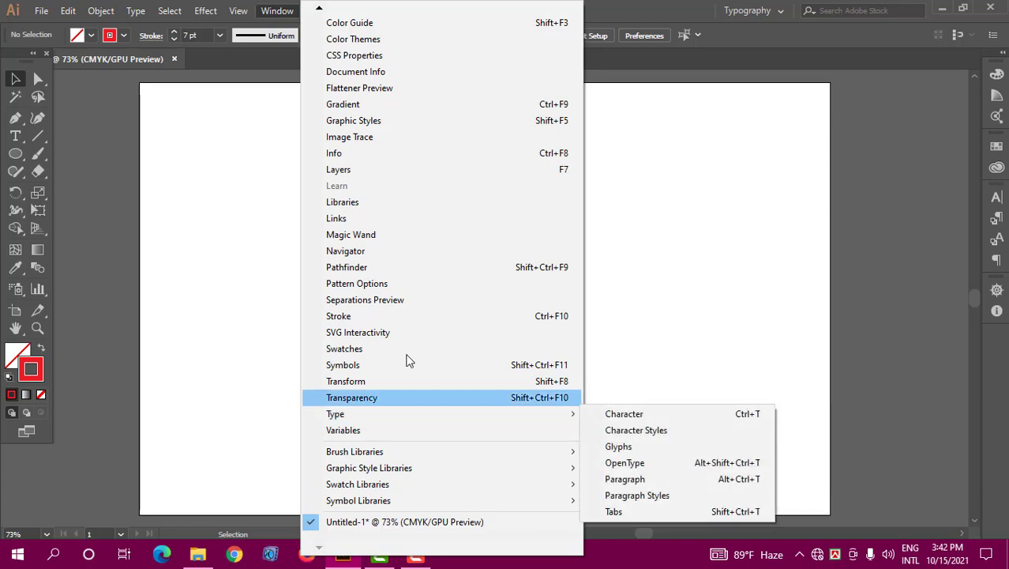
pyautogui.moveTo(129, 12)
pyautogui.click(490, 6)
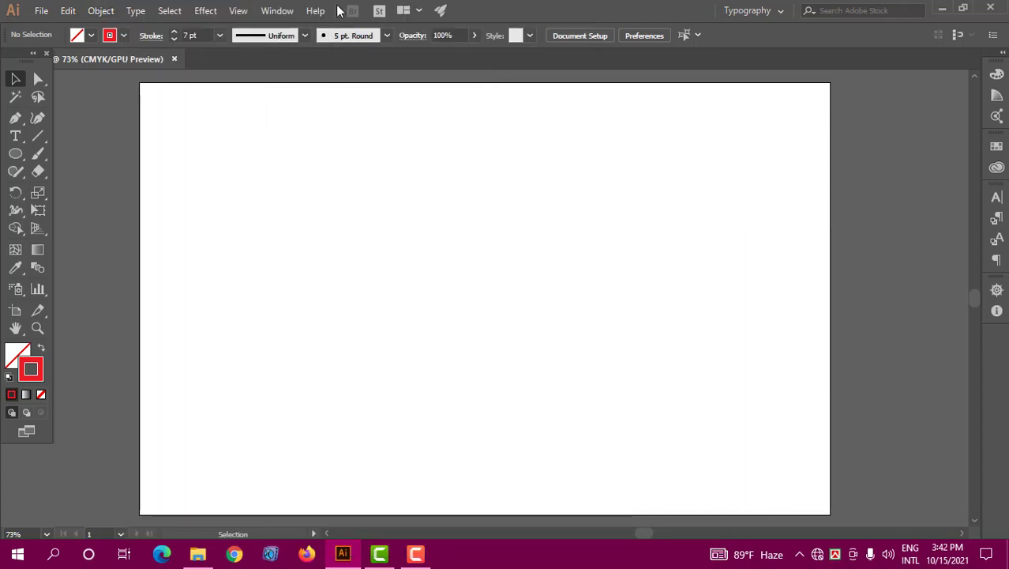
pyautogui.click(275, 11)
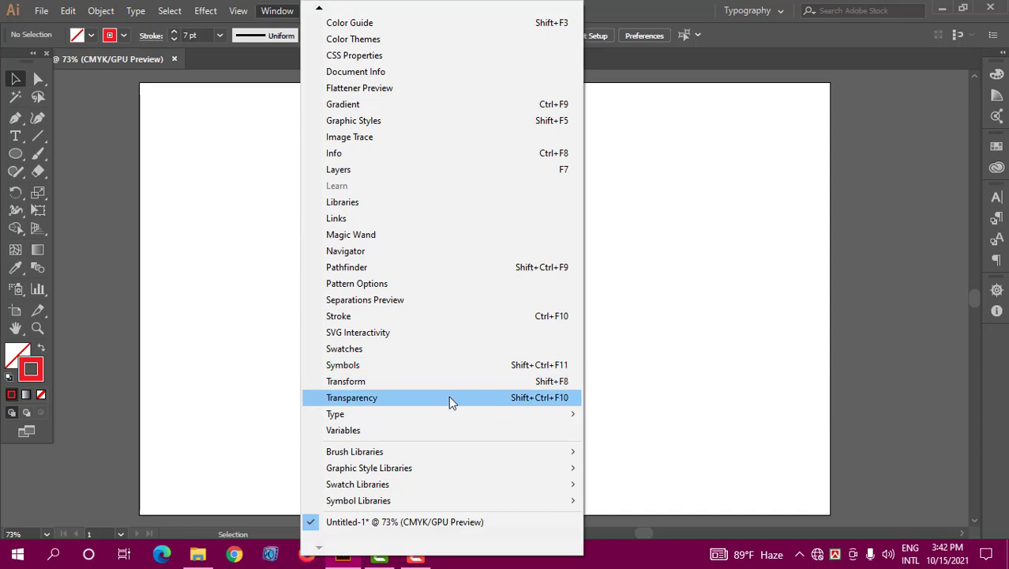
pyautogui.click(643, 266)
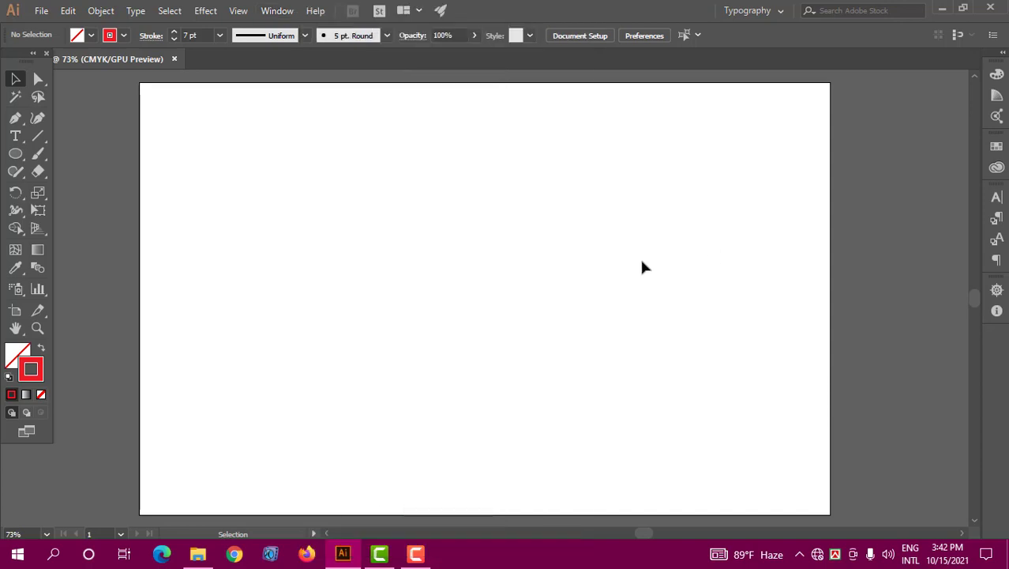